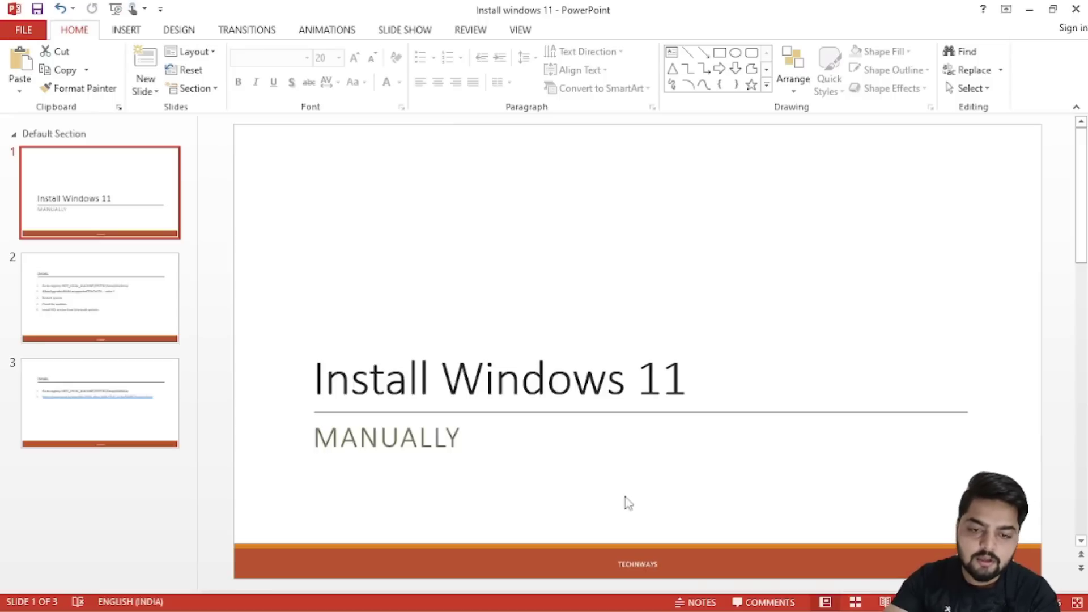
- Check the Windows Update warning about Windows 11 requirements, then list open windows with Alt+Tab
key(alt+Tab)
key(alt+Tab)
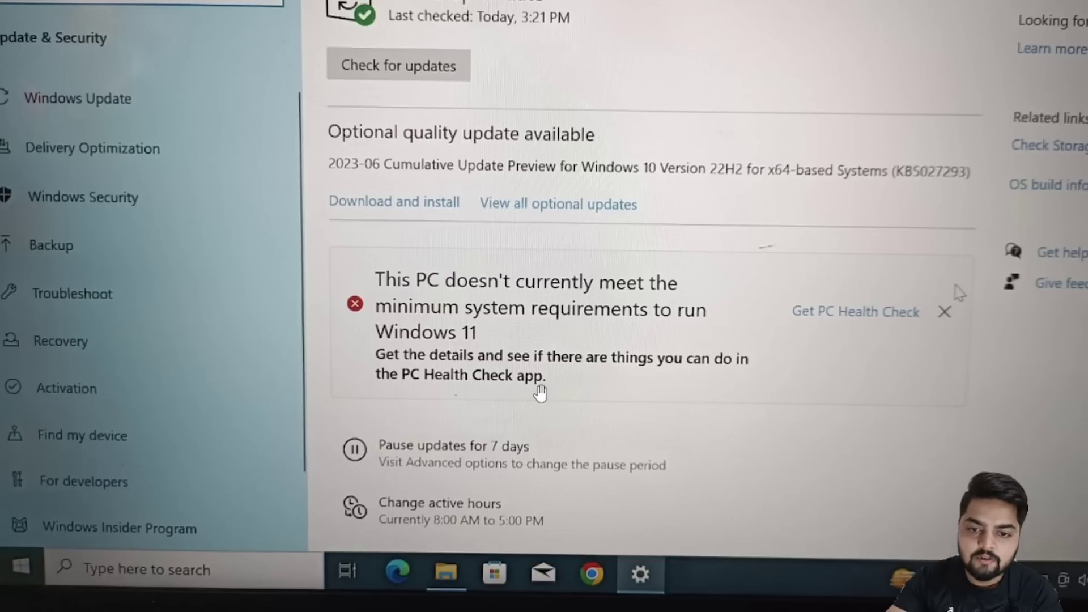
key(alt+Tab)
- In Registry Editor, open HKEY_LOCAL_MACHINE\SYSTEM\Setup\MoSetup to show AllowUpgradesWithUnsupportedTPMOrCPU
key(alt+Tab)
key(alt+Tab)
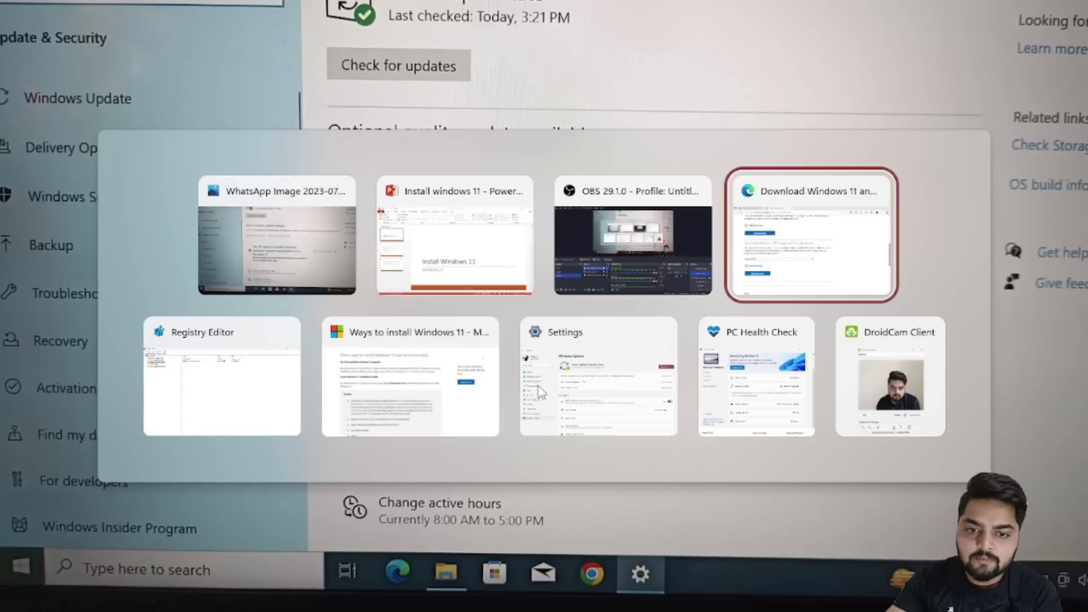
key(alt+Tab)
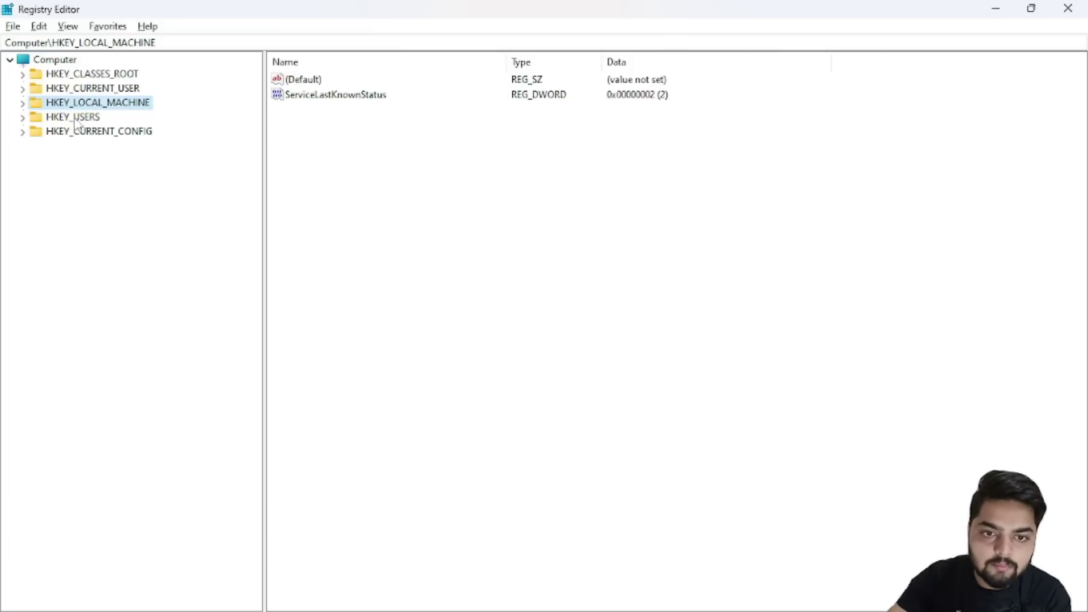
click(23, 103)
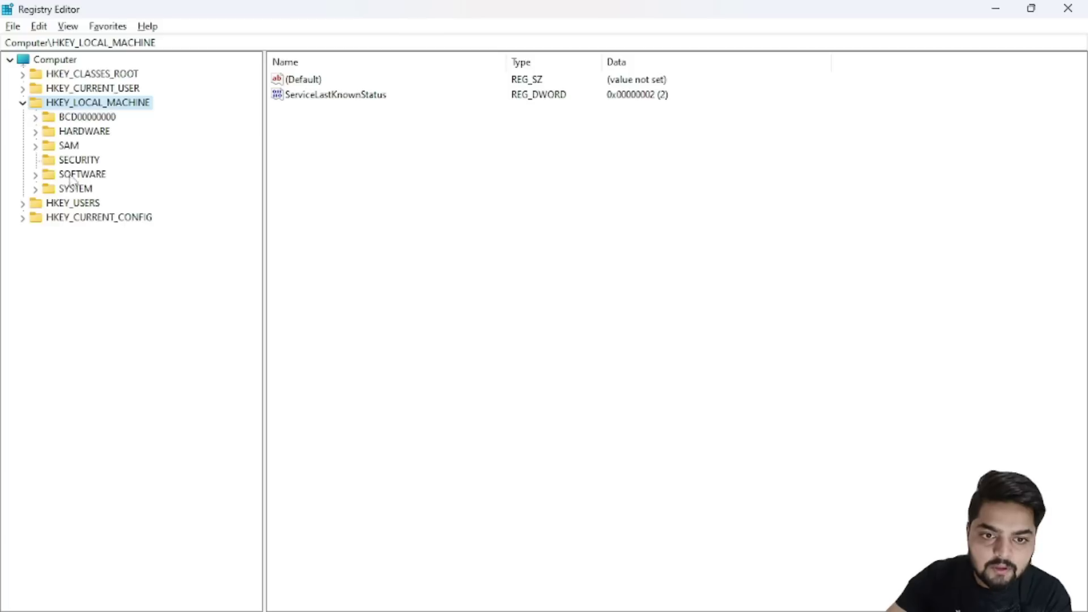
click(35, 189)
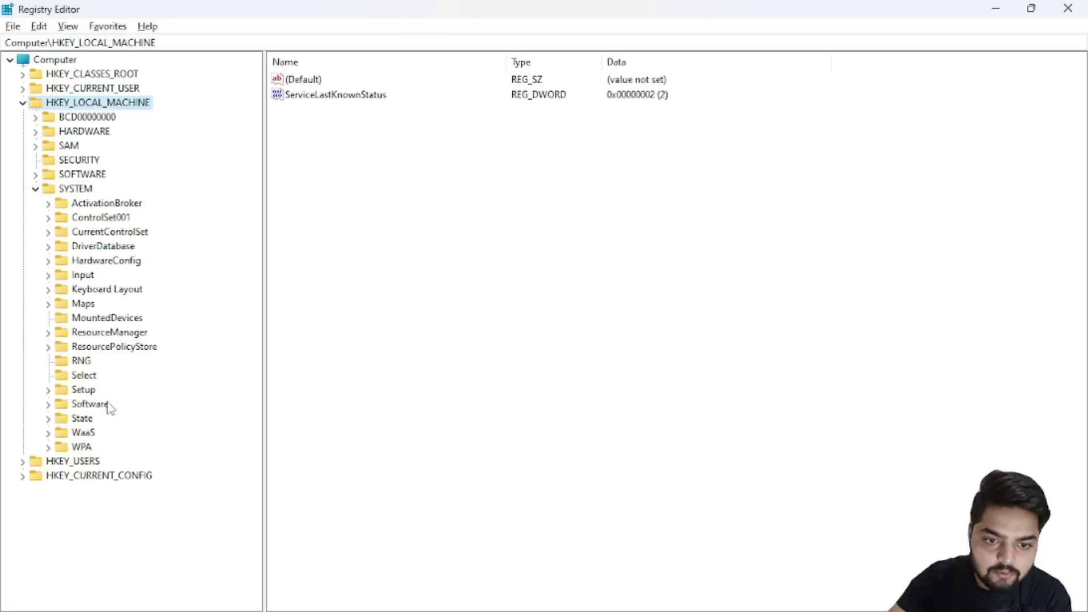
click(48, 389)
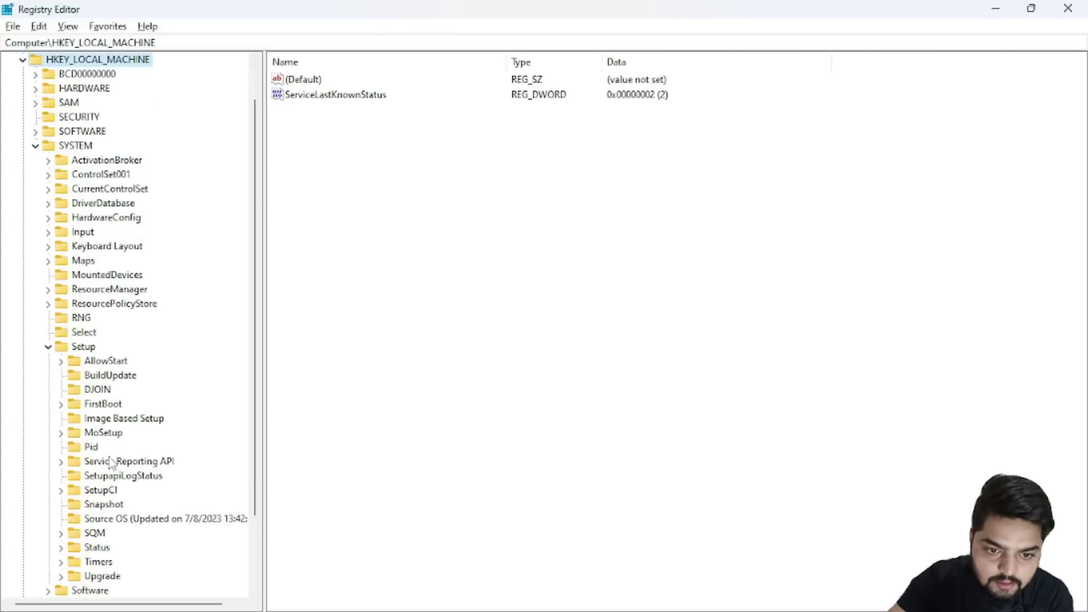
click(96, 436)
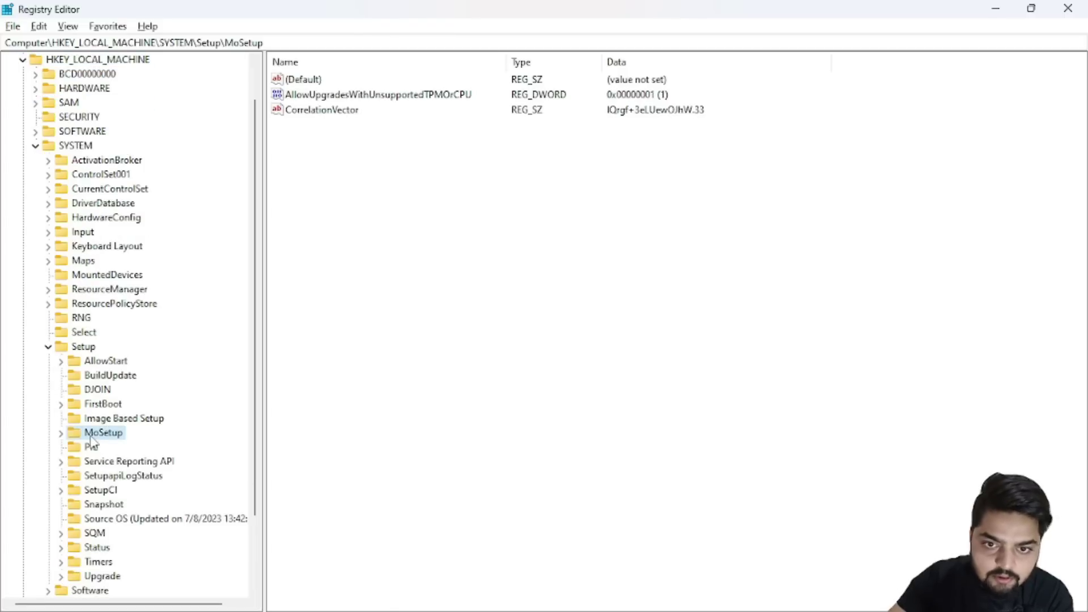
click(381, 100)
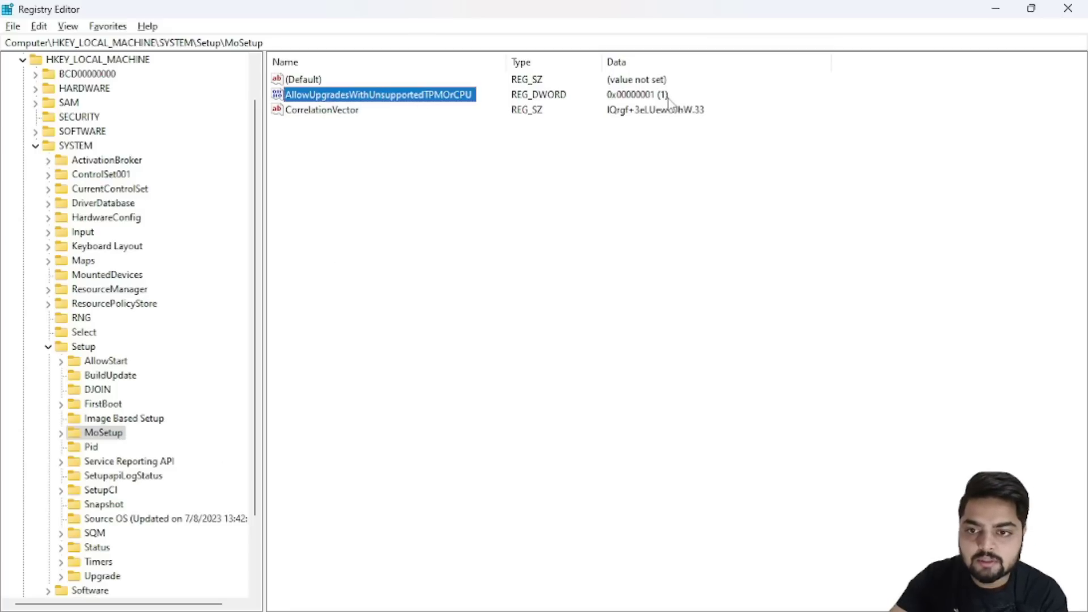
right_click(436, 98)
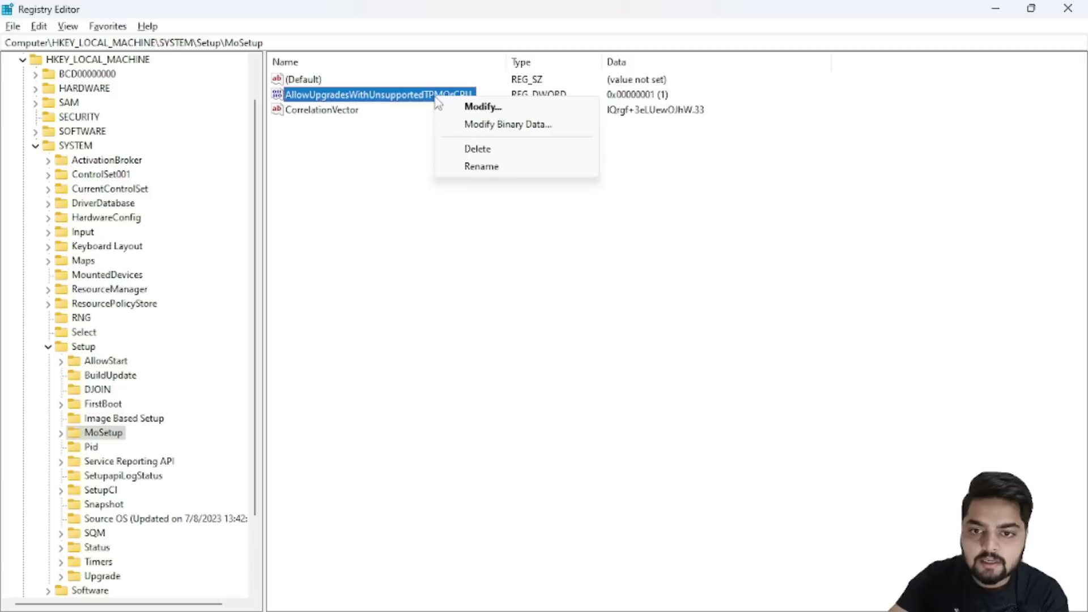
click(483, 107)
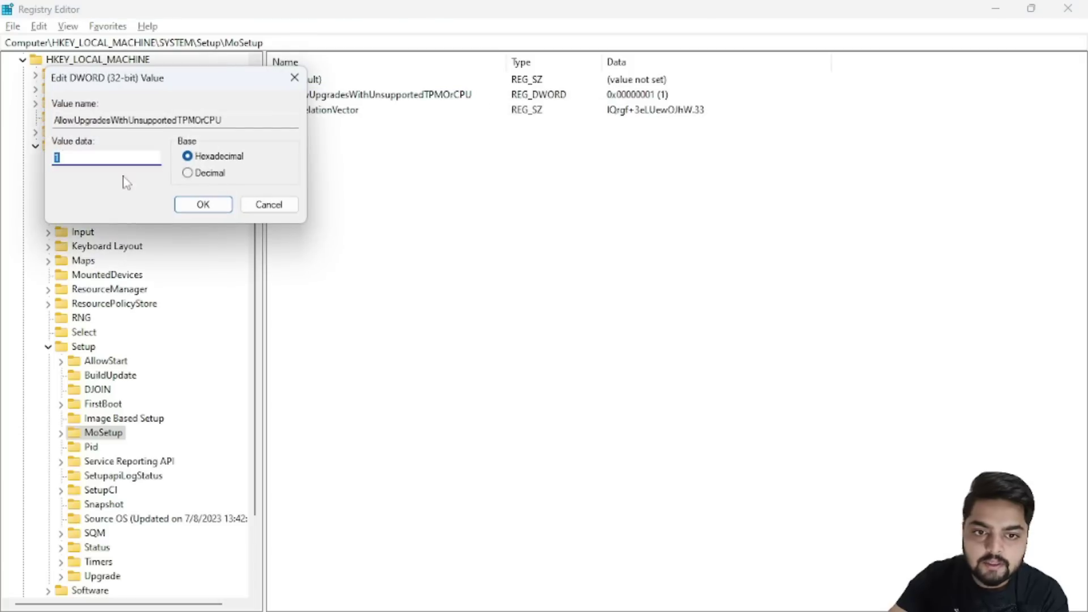
click(268, 206)
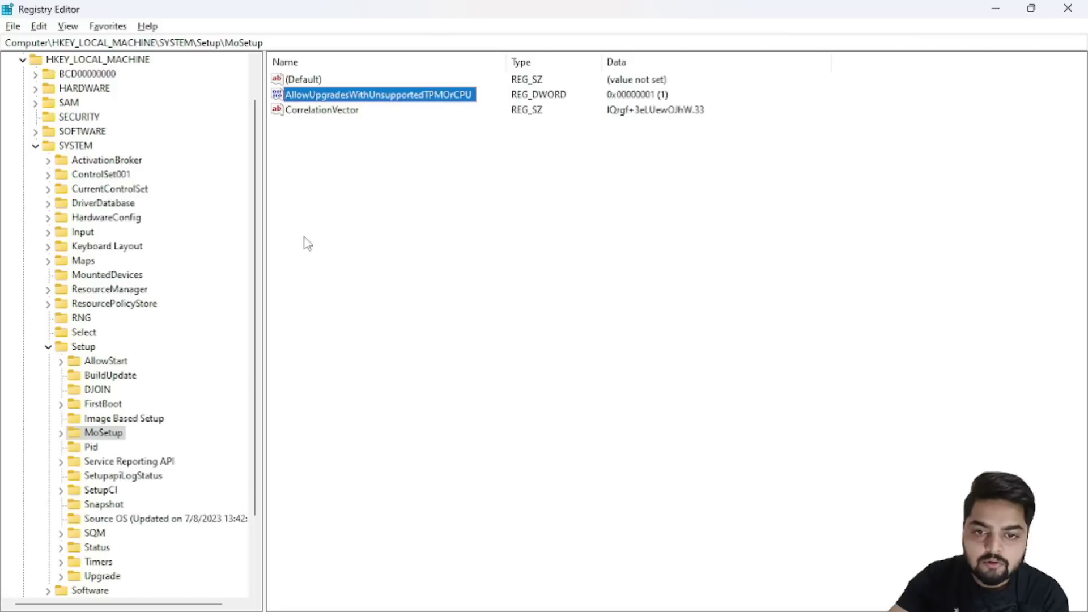
right_click(116, 437)
mouse_move(154, 462)
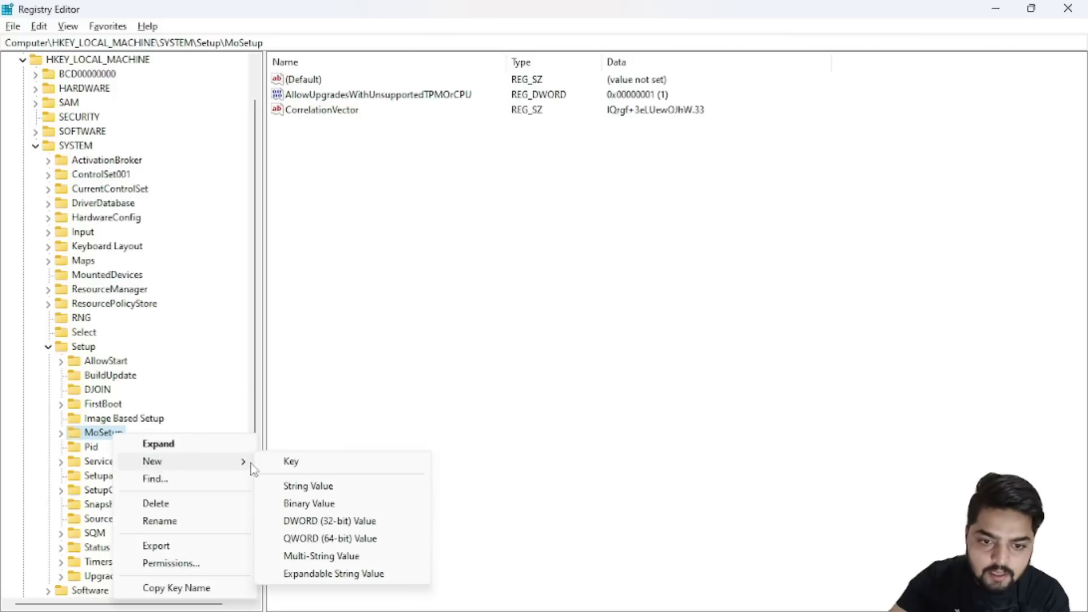
click(310, 522)
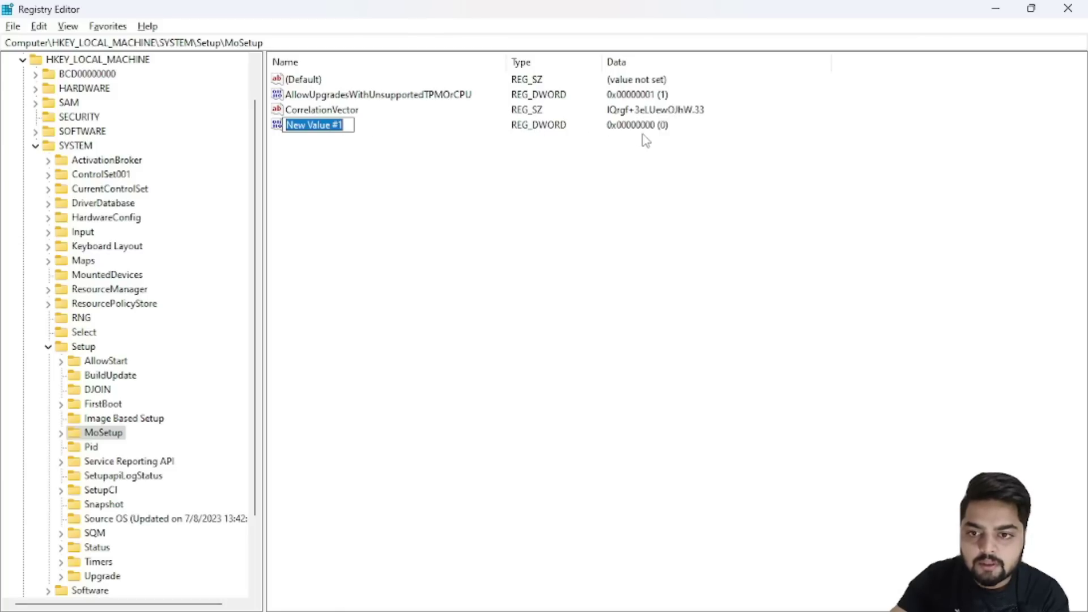
key(Return)
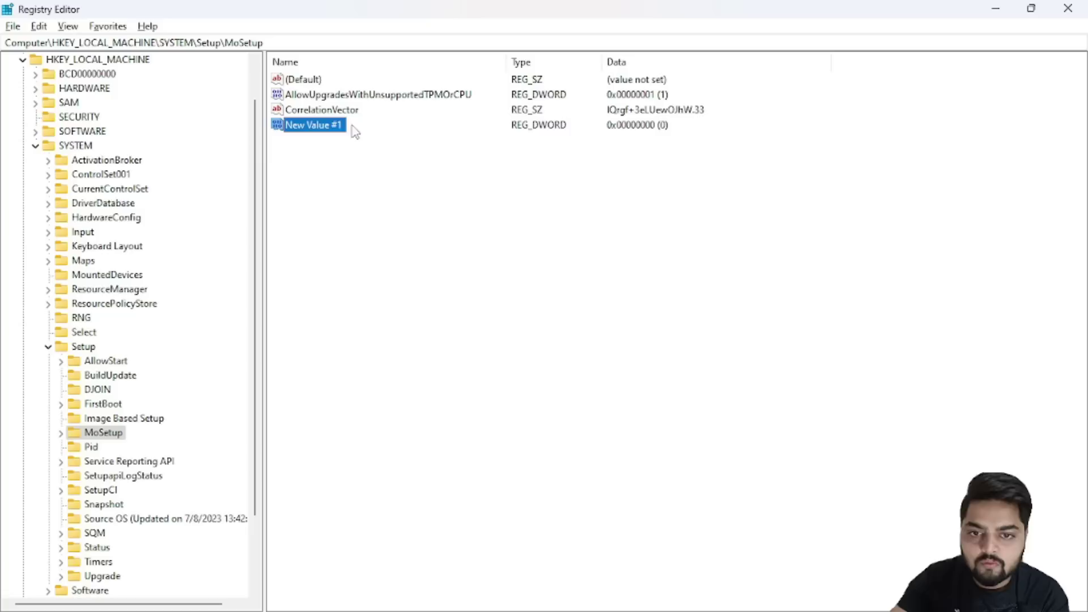
right_click(321, 126)
click(368, 136)
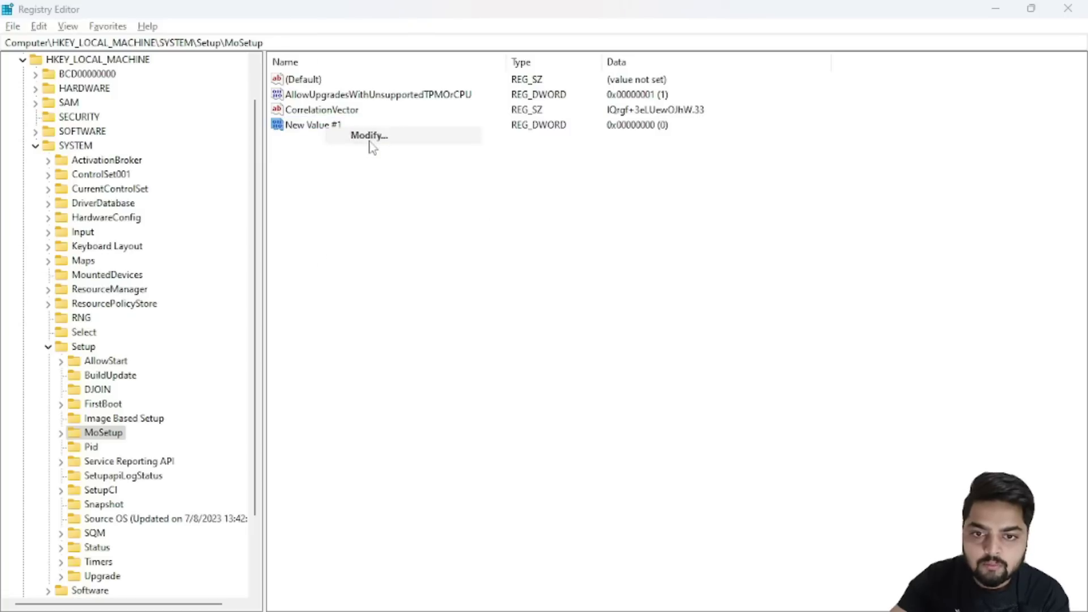
text(1)
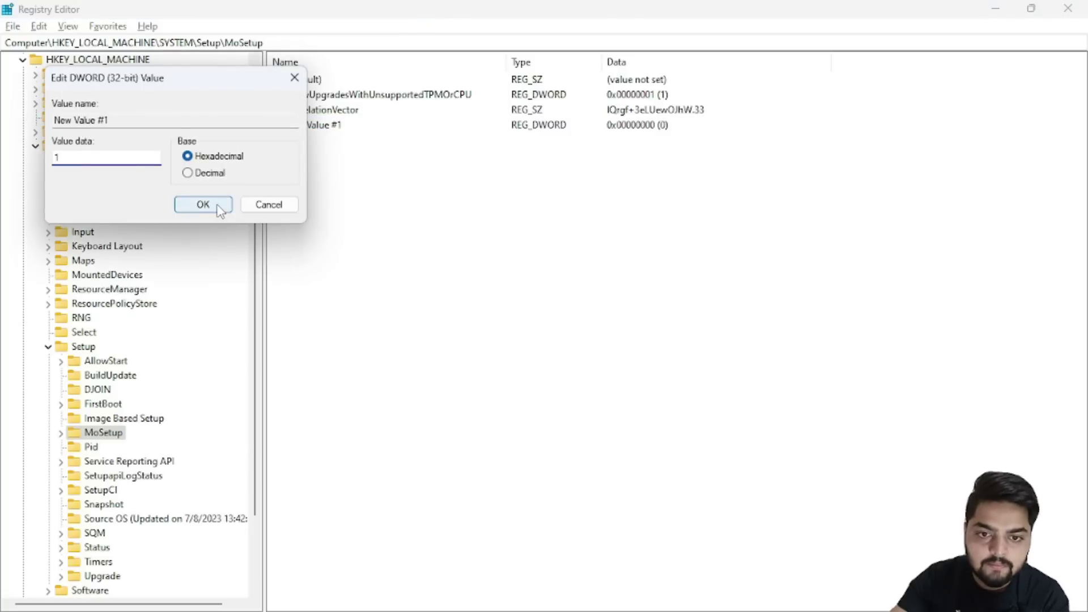
click(194, 207)
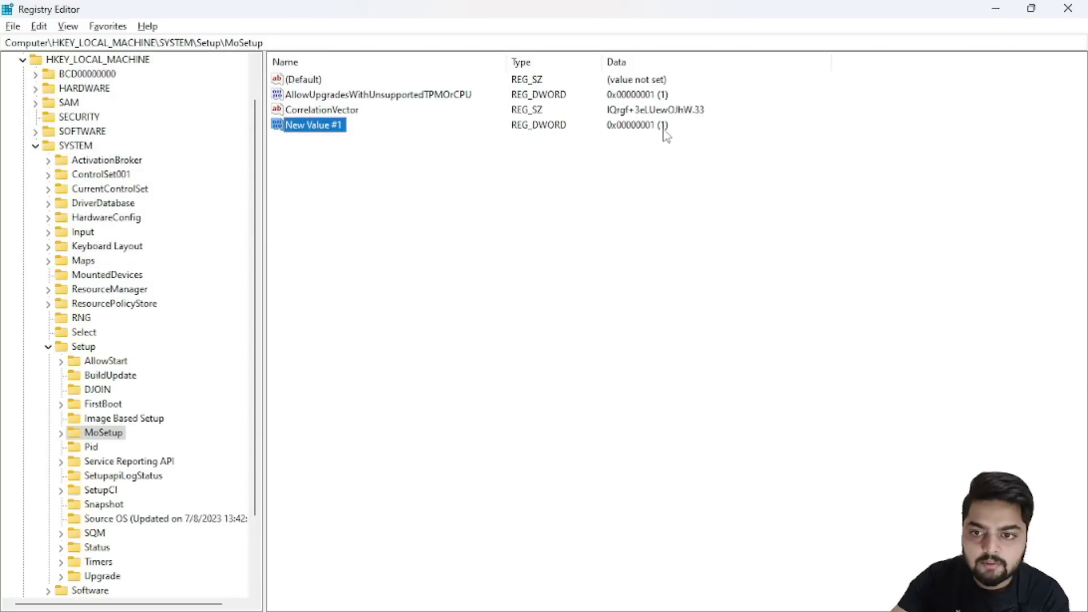
right_click(326, 126)
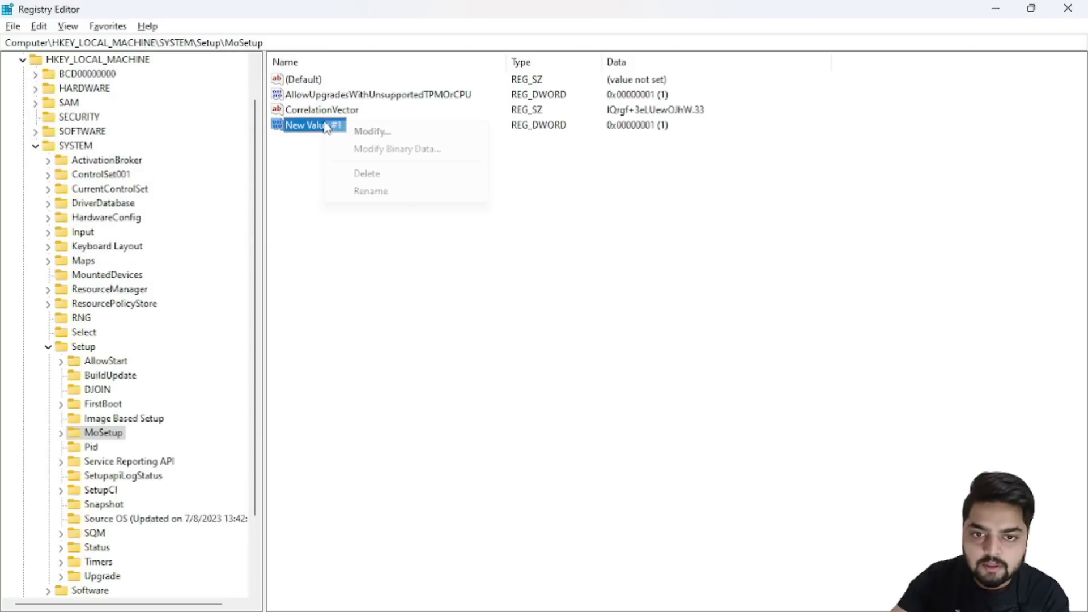
click(372, 175)
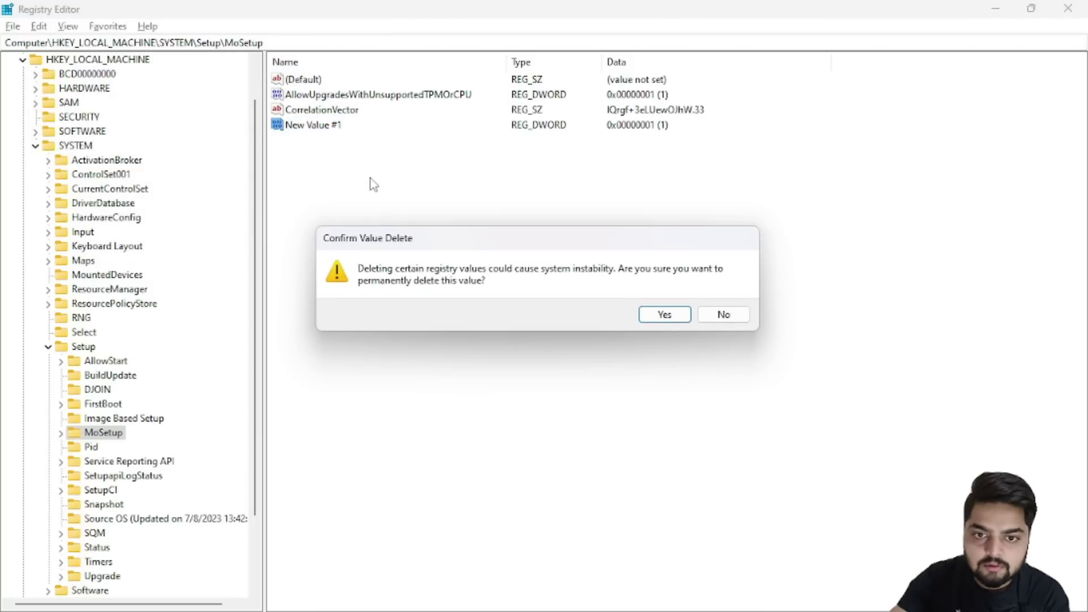
click(665, 316)
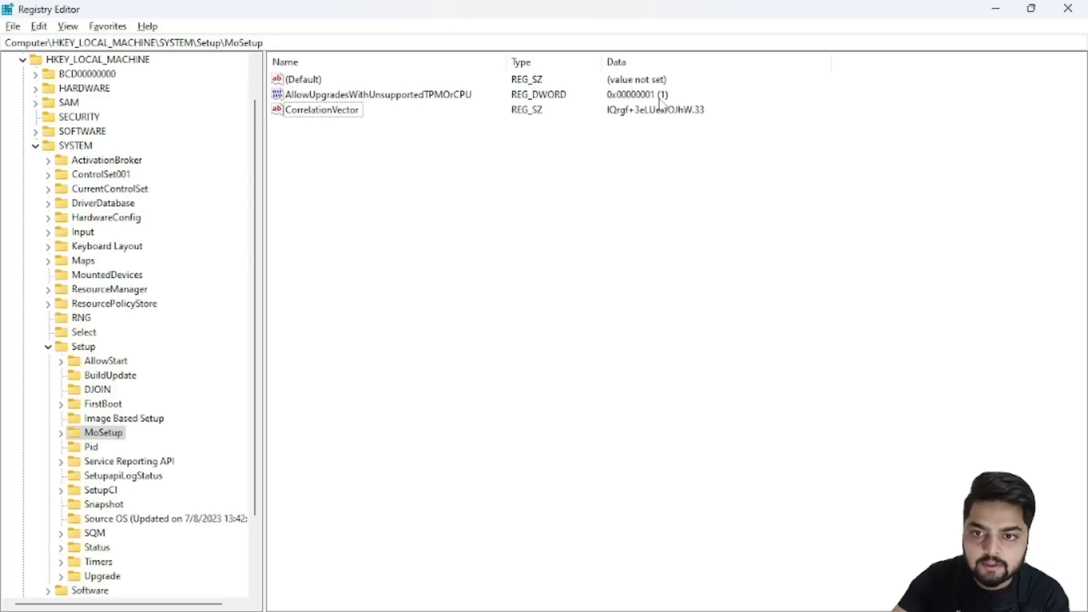
click(424, 96)
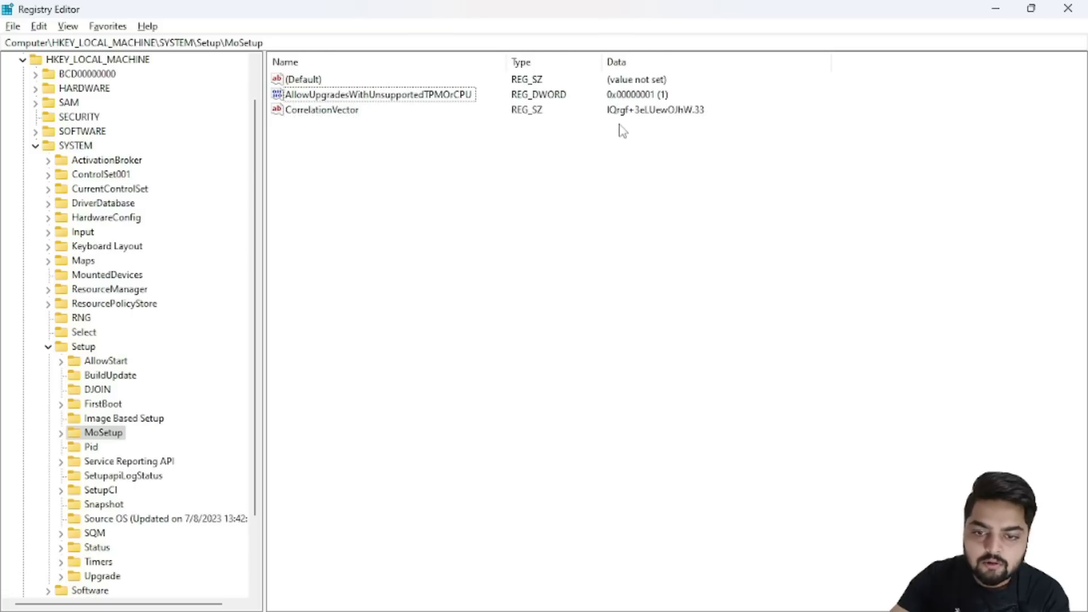
- Open This PC's properties, view Windows Update's three pending-restart updates, then show the desktop
key(alt+Tab)
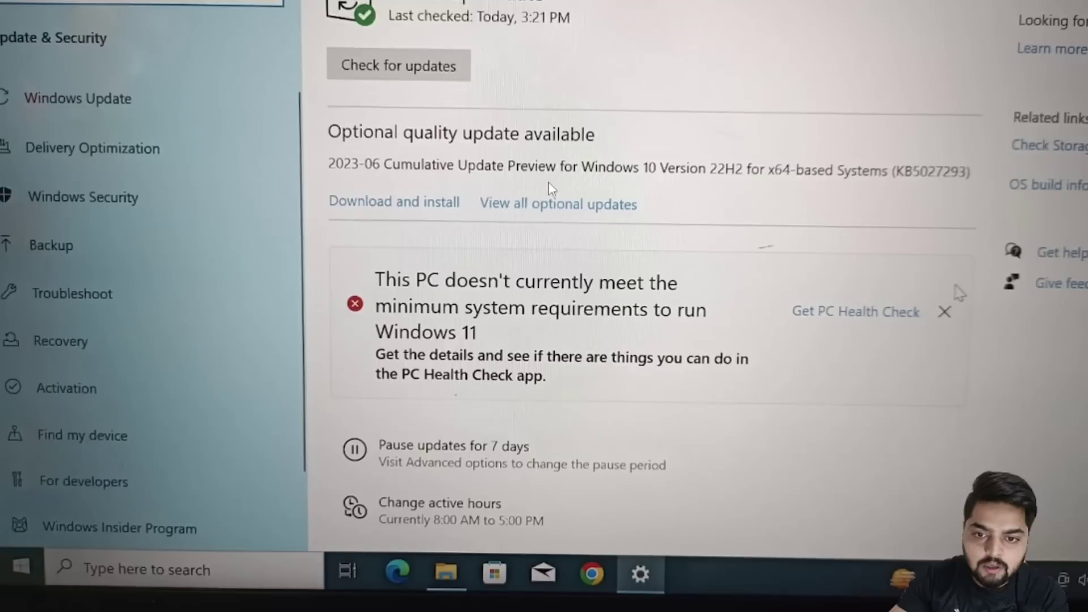
key(alt+Tab)
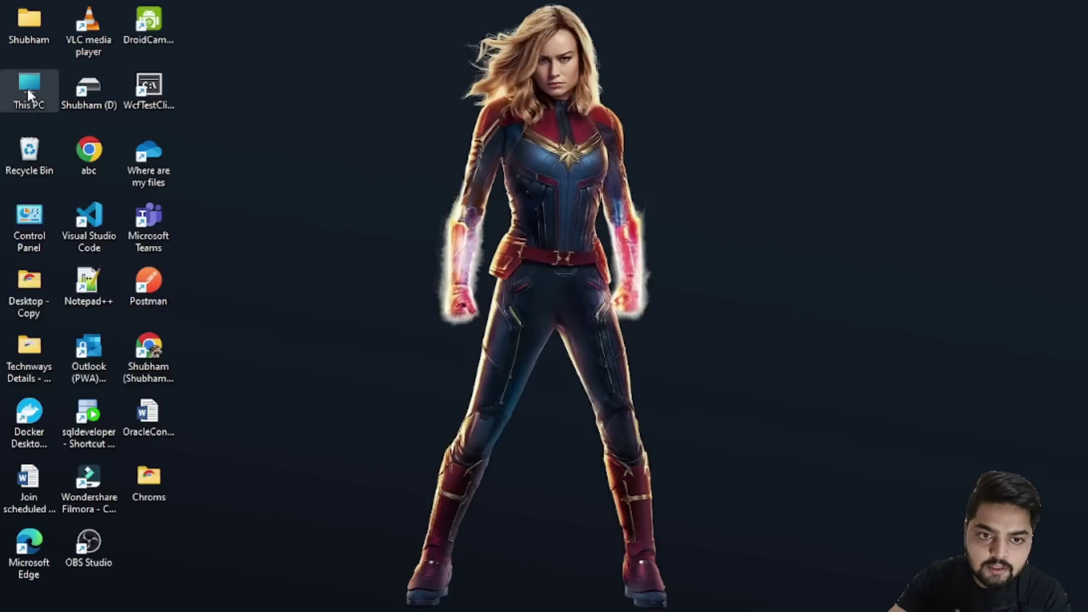
right_click(28, 88)
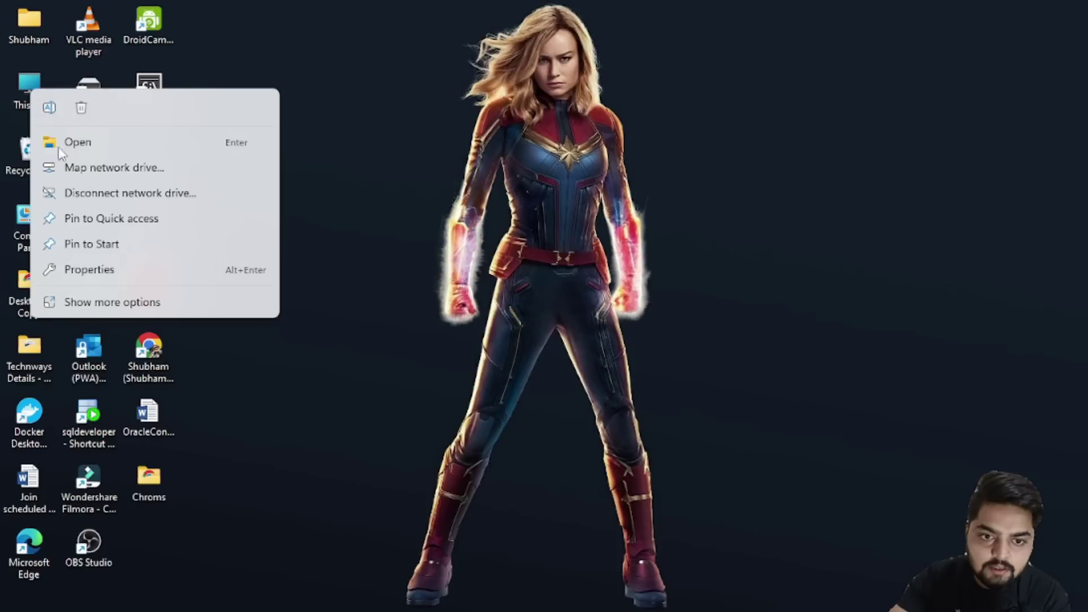
click(92, 271)
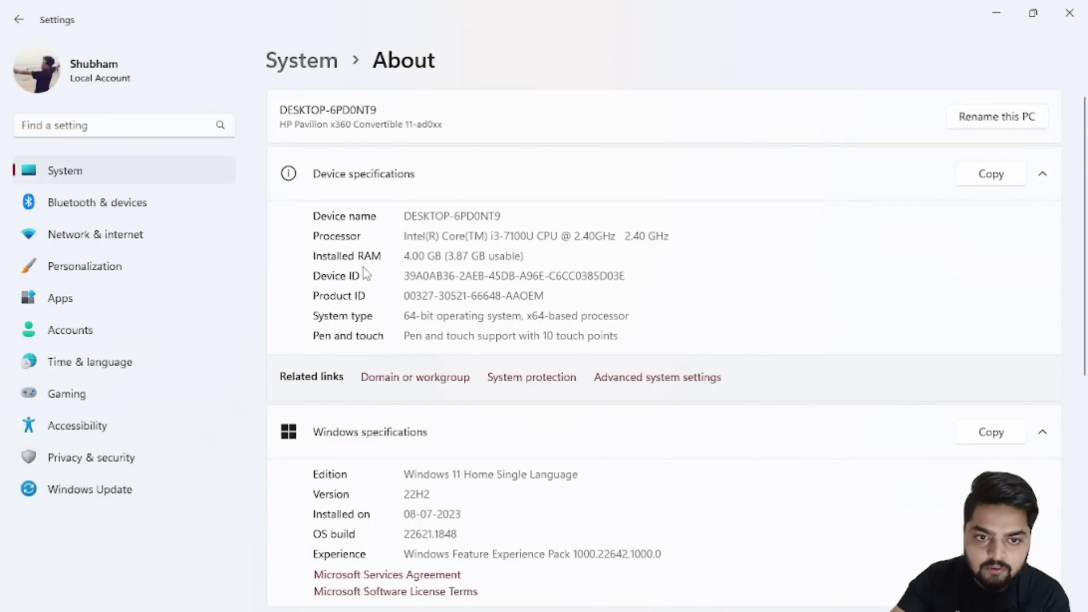
click(91, 489)
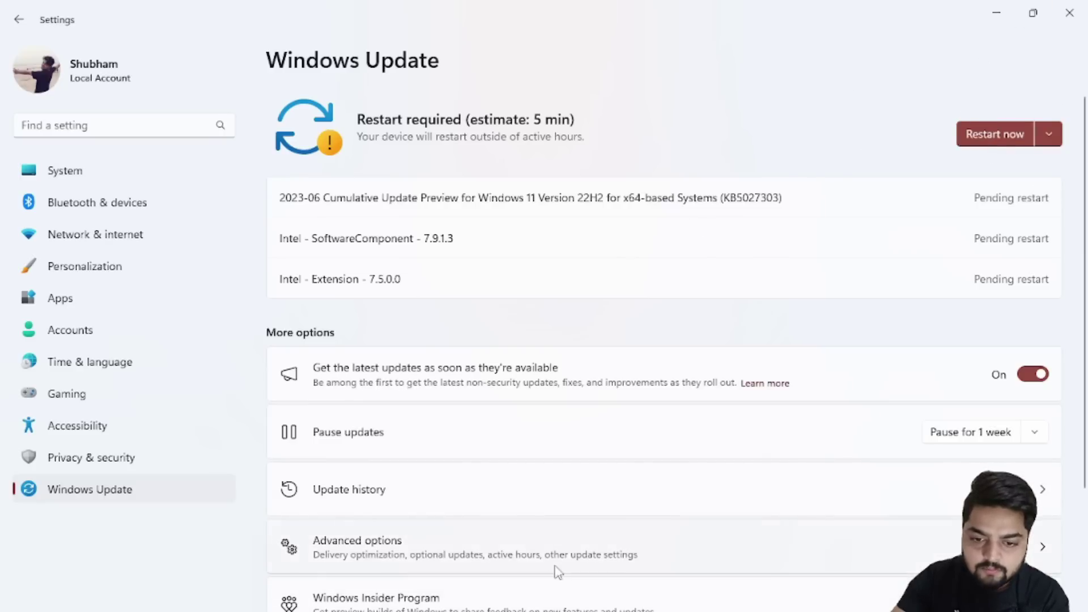
key(super+d)
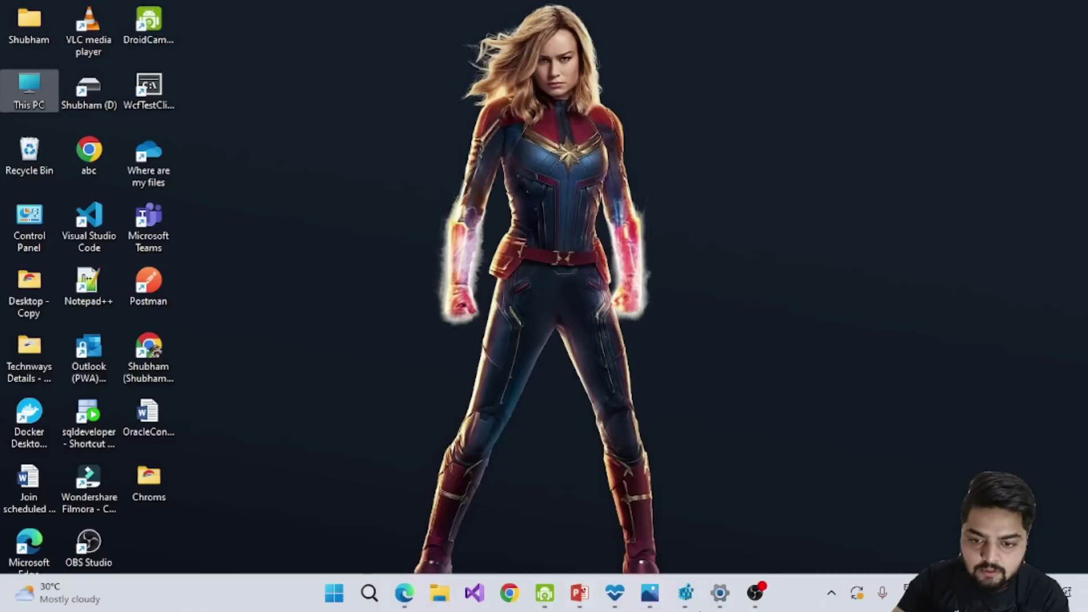
click(650, 592)
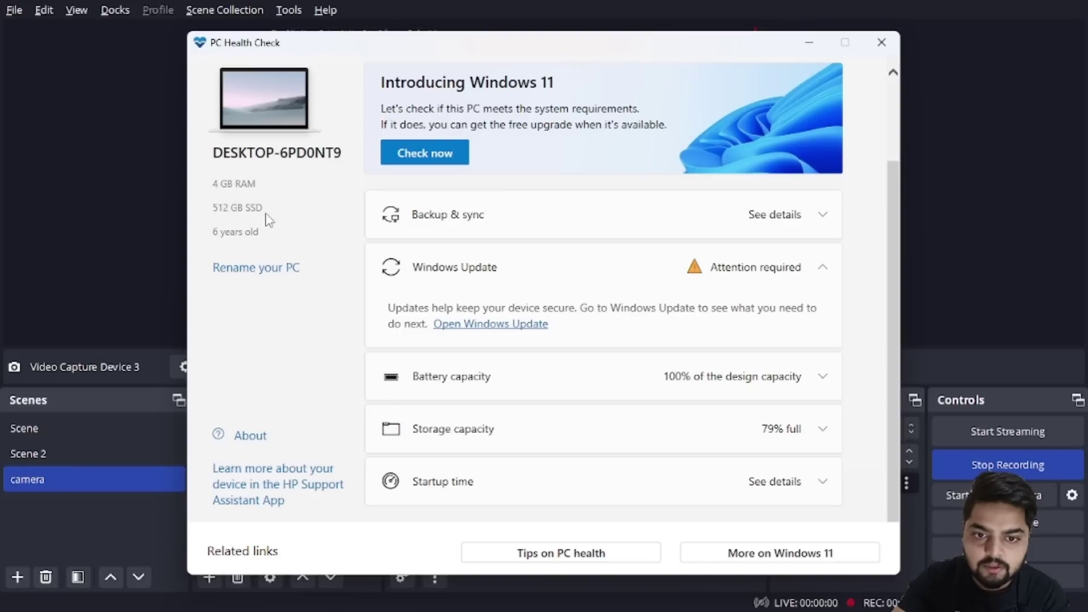
click(881, 43)
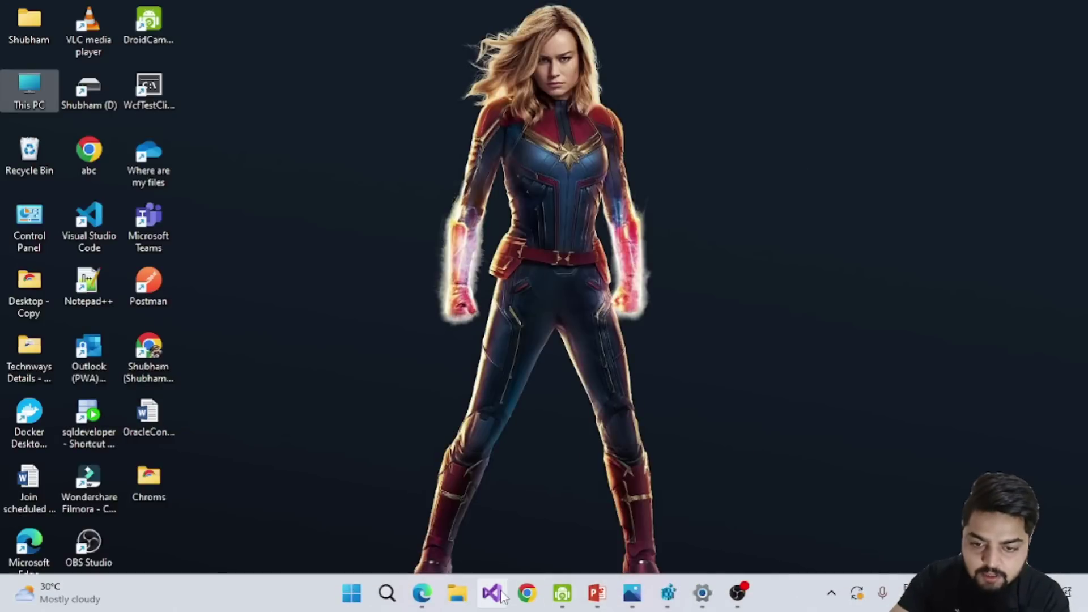
- Bring Microsoft Edge's Download Windows 11 page to the front
key(alt+Tab)
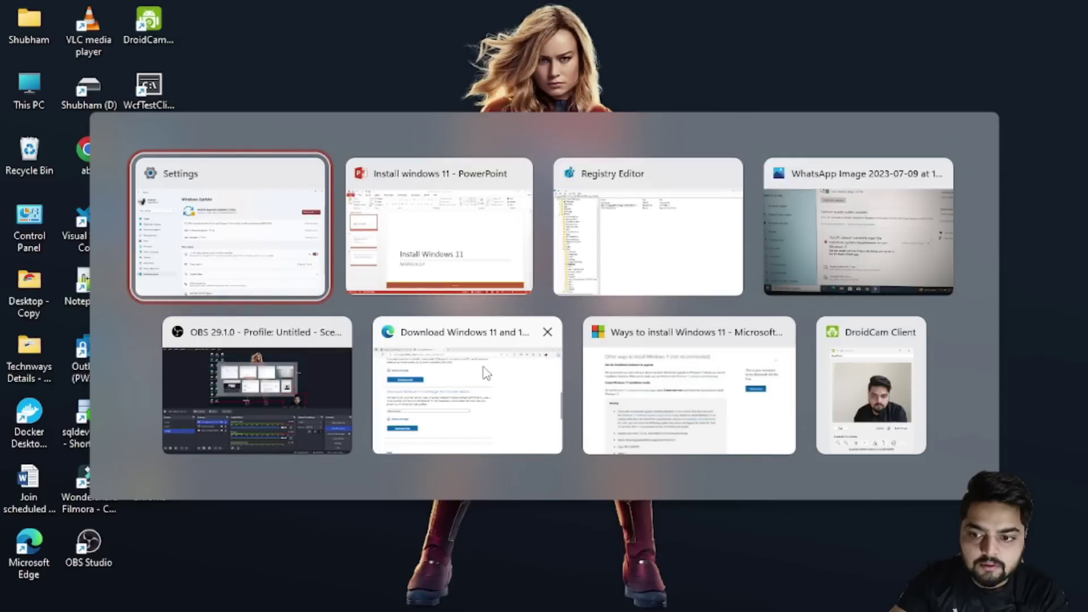
key(Tab)
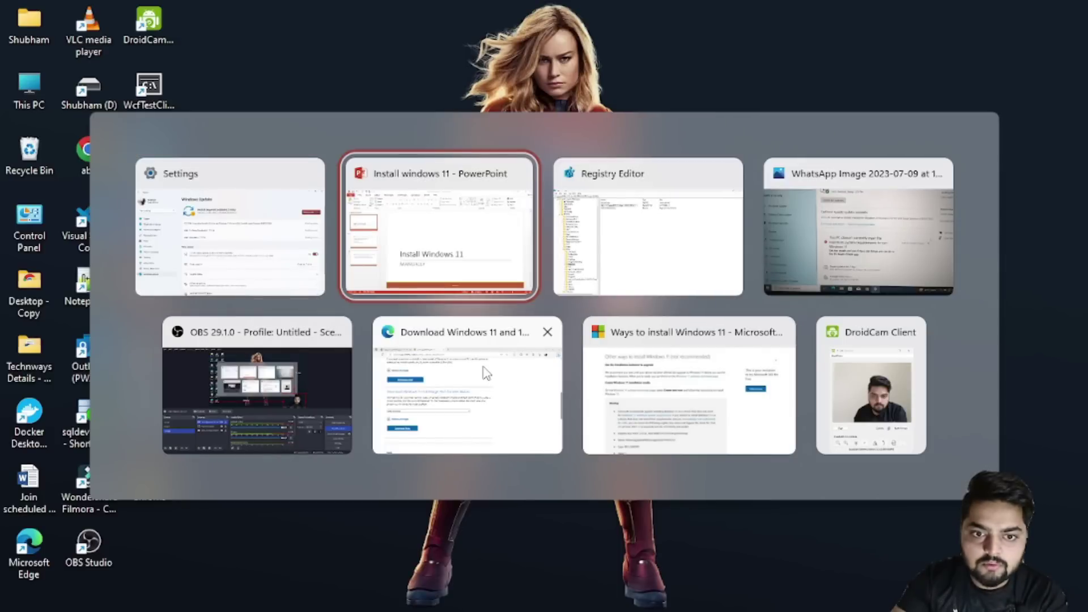
key(Tab)
key(Tab)
key(Tab)
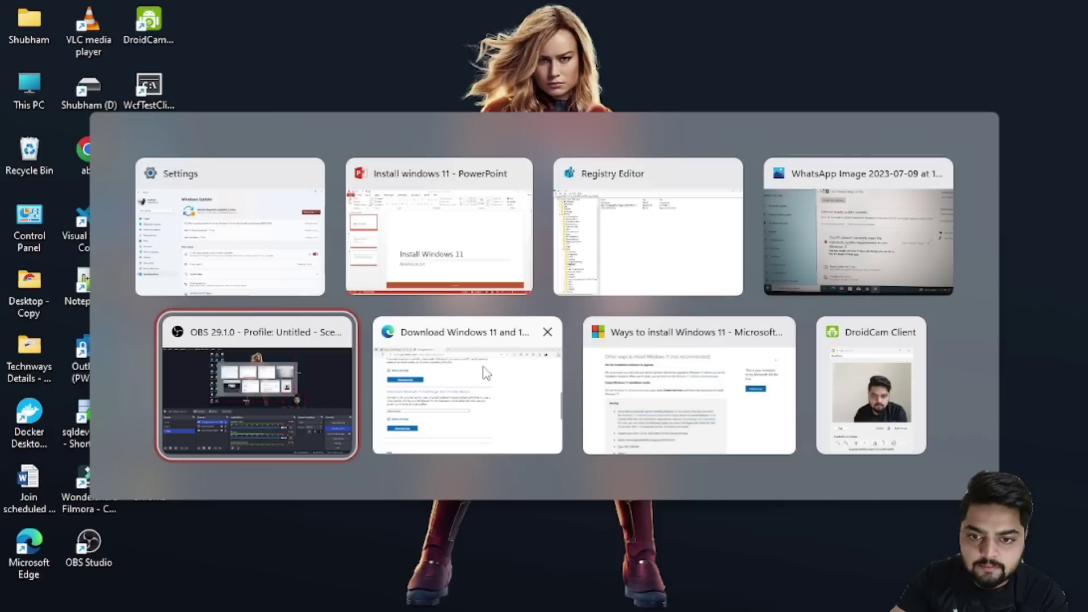
key(Tab)
key(alt)
scroll(352, 241, up, 4)
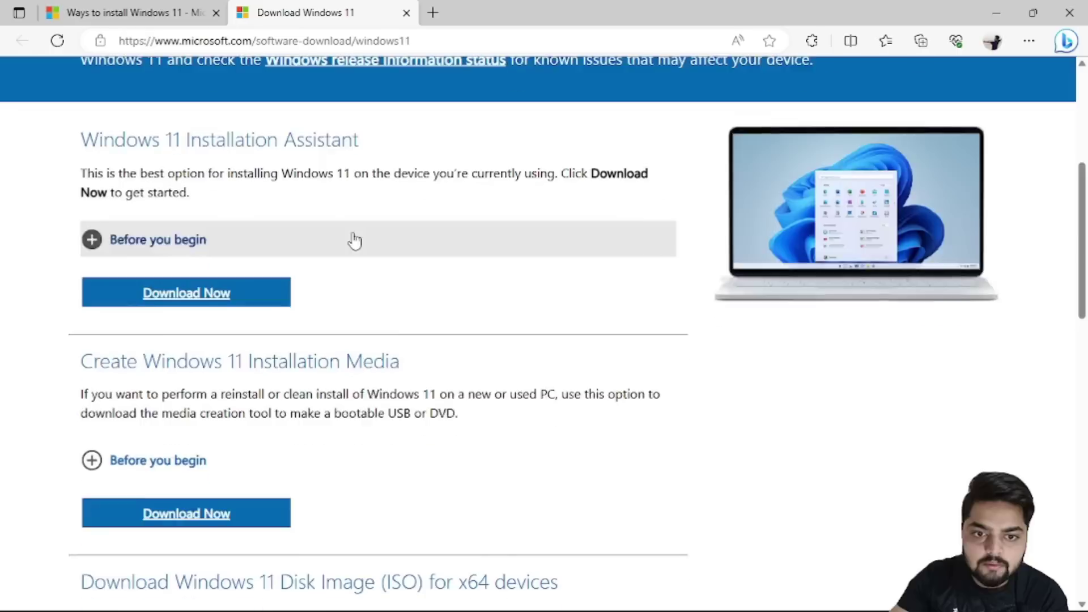
scroll(346, 240, up, 4)
scroll(345, 239, down, 5)
scroll(340, 274, up, 5)
scroll(399, 223, up, 1)
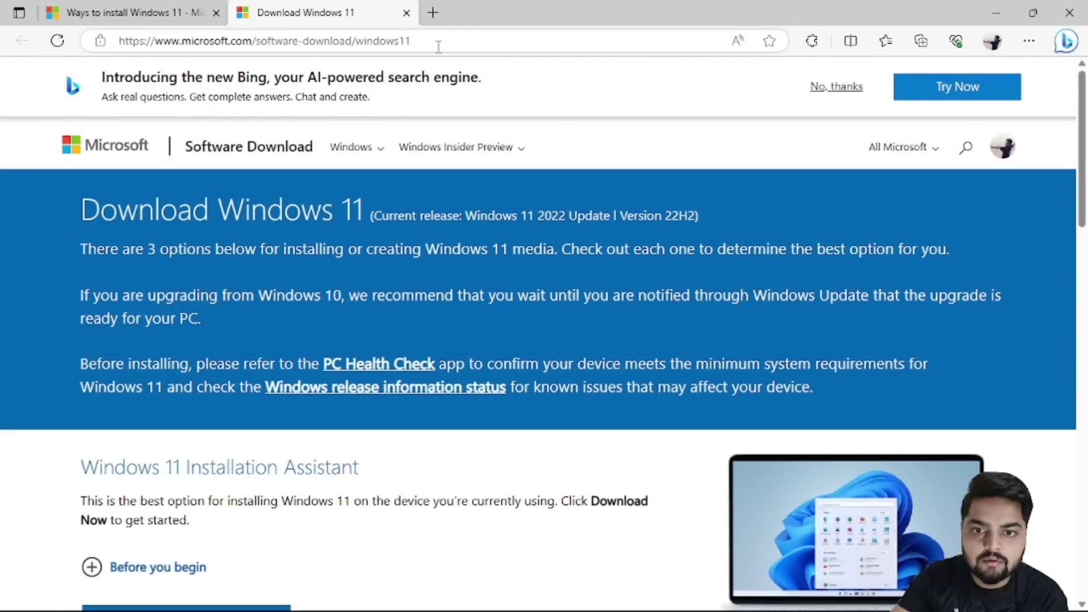
drag(437, 42, 259, 40)
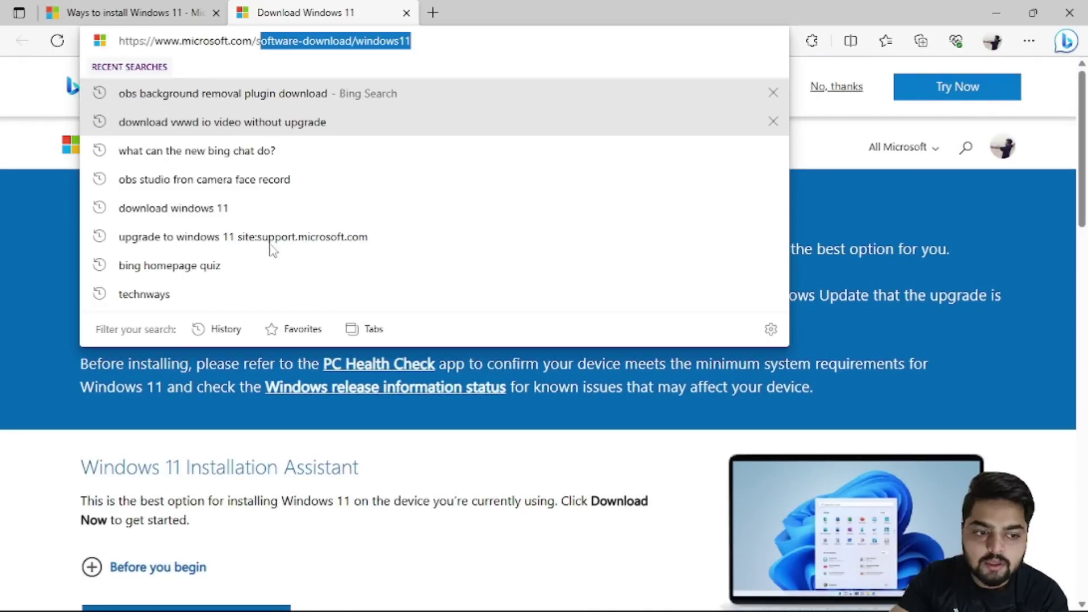
scroll(284, 497, down, 5)
scroll(285, 496, down, 1)
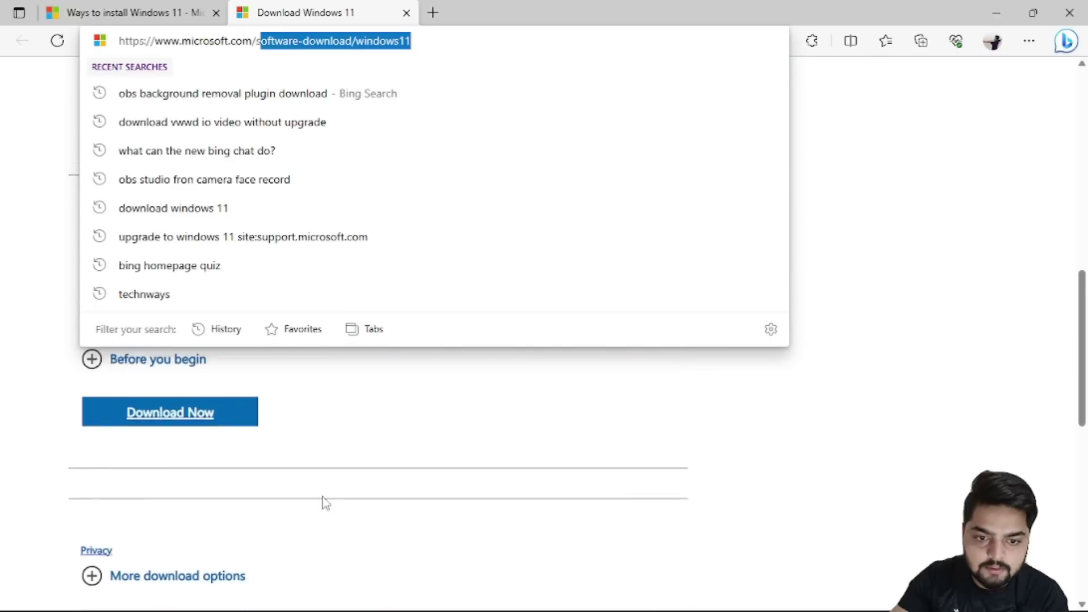
scroll(323, 503, up, 1)
click(446, 508)
scroll(446, 507, down, 8)
scroll(443, 445, up, 4)
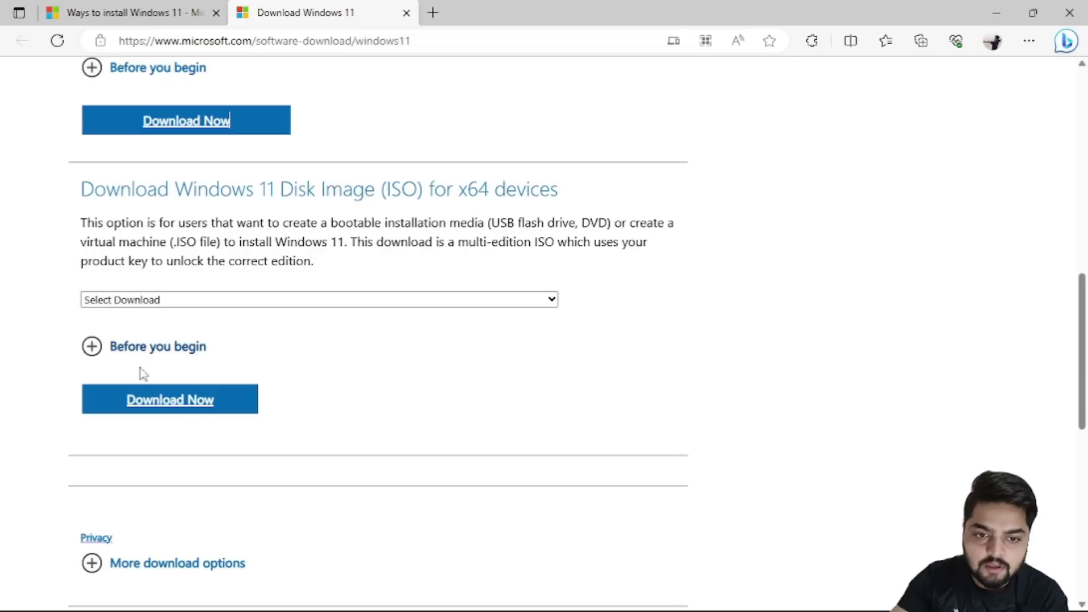
- Review 'Before you begin' and select the Windows 11 multi-edition ISO for x64
click(94, 348)
scroll(243, 389, down, 4)
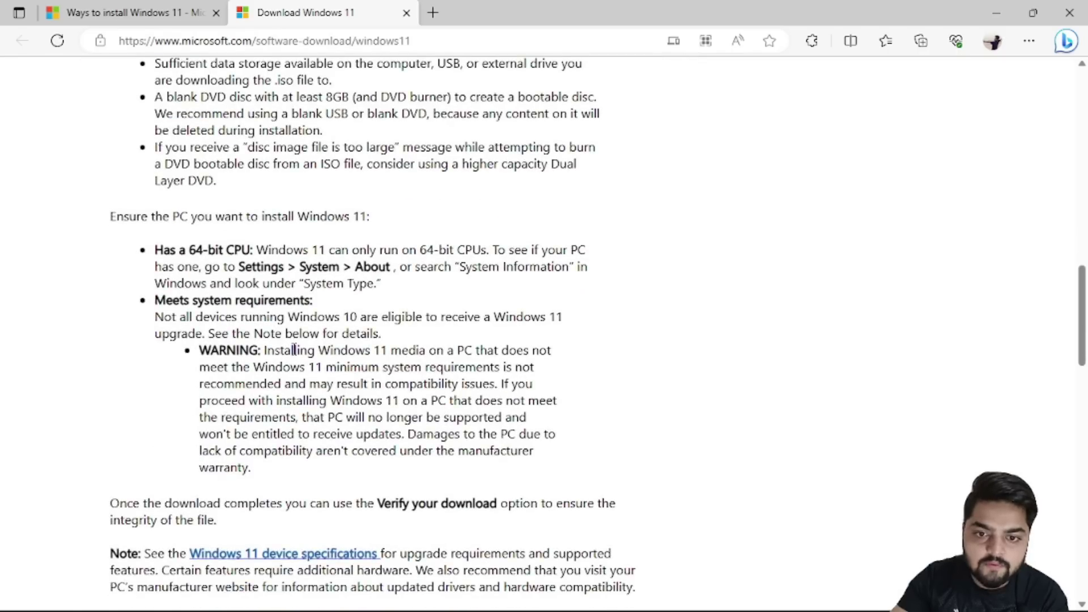
scroll(294, 349, up, 4)
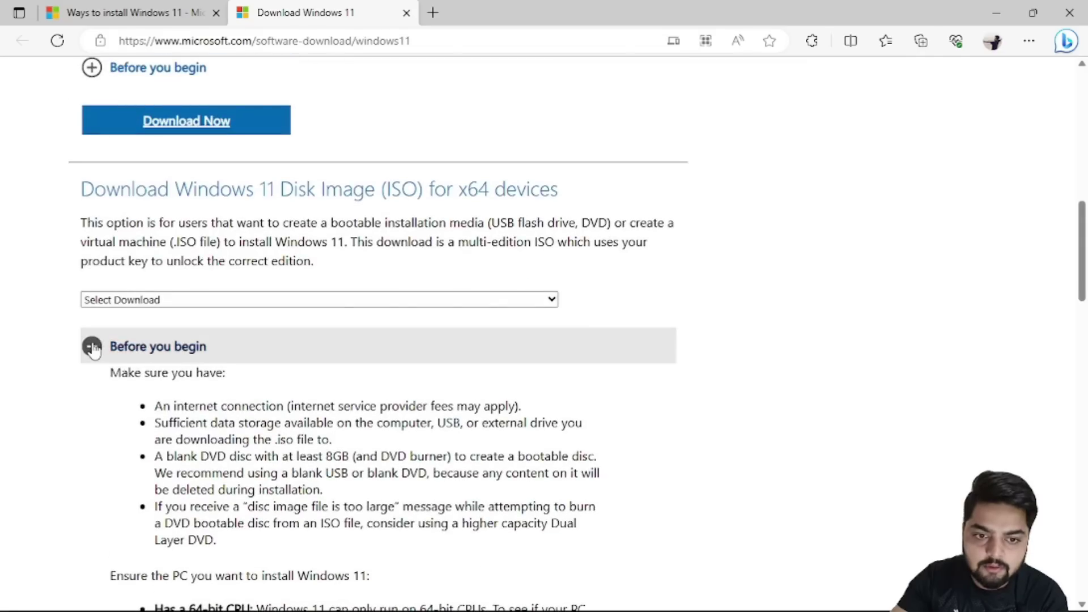
click(148, 349)
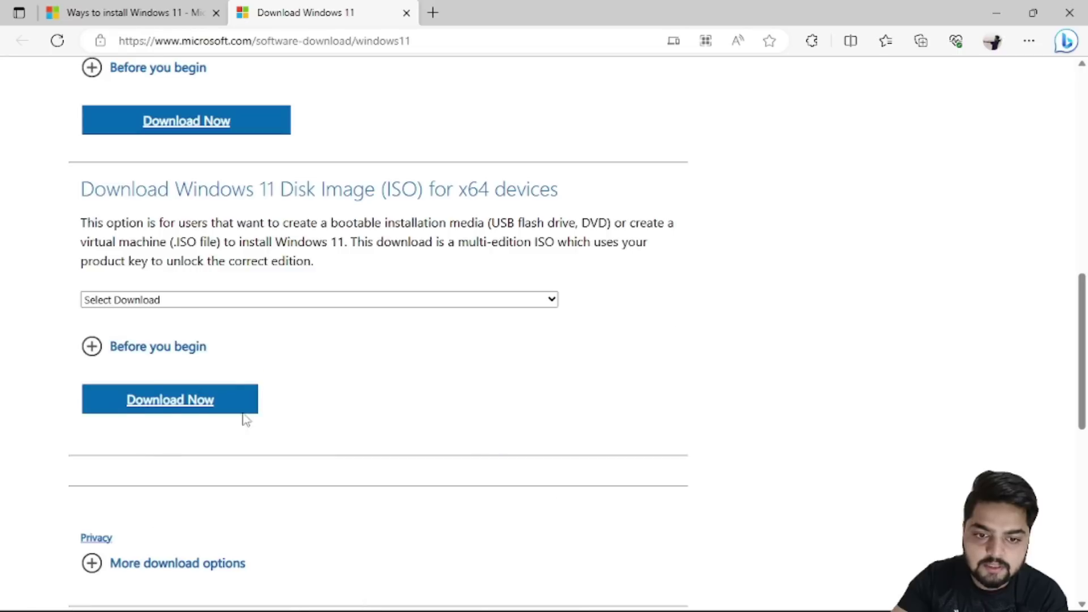
click(420, 301)
click(301, 333)
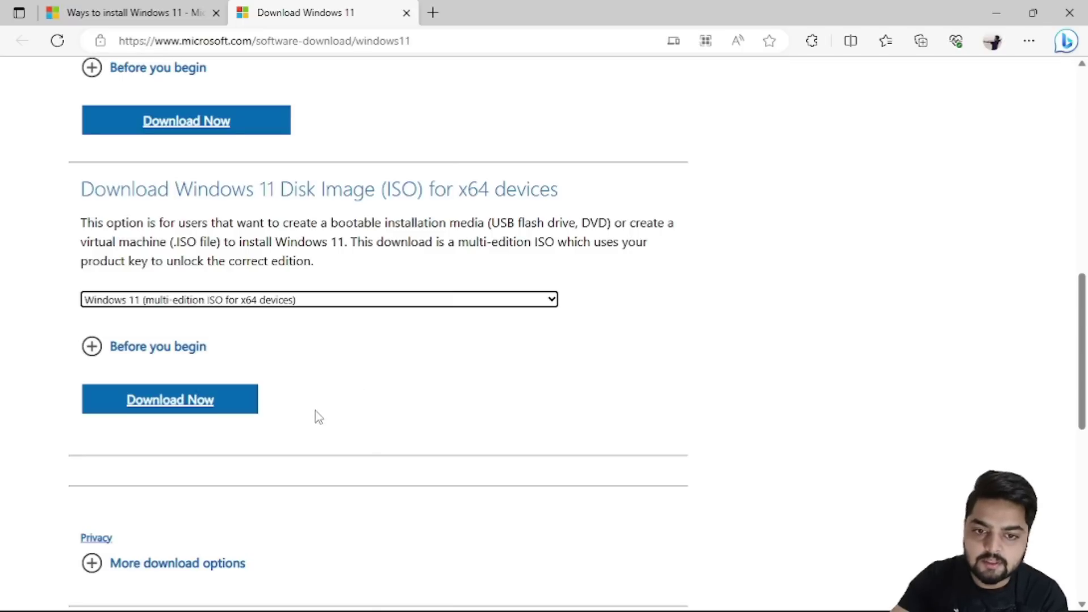
scroll(321, 456, down, 3)
scroll(315, 481, down, 2)
scroll(349, 491, down, 3)
scroll(750, 206, up, 3)
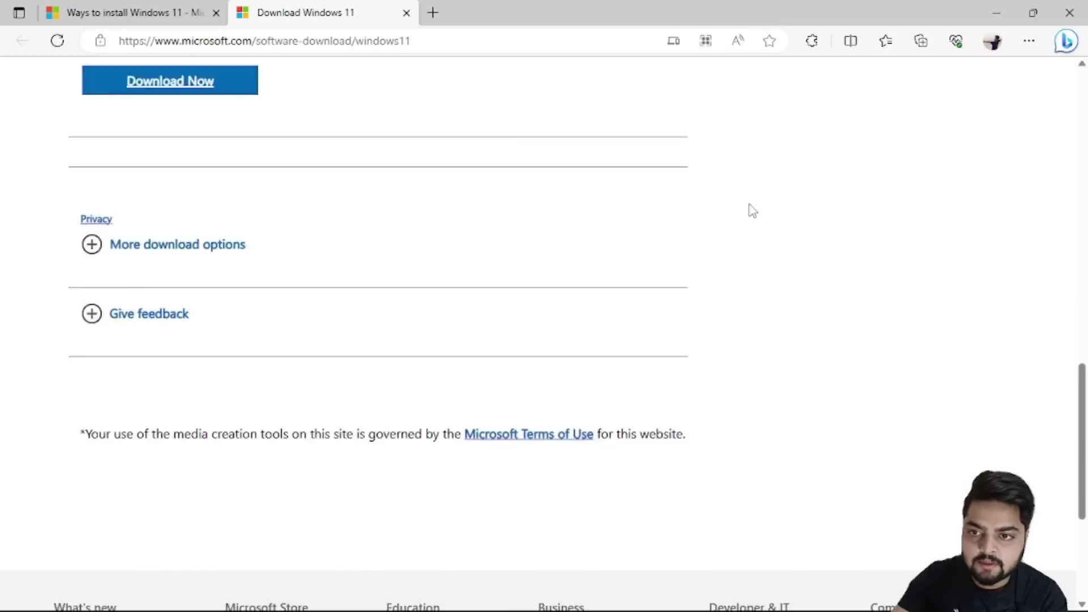
scroll(595, 170, up, 5)
scroll(255, 148, up, 4)
scroll(281, 196, up, 2)
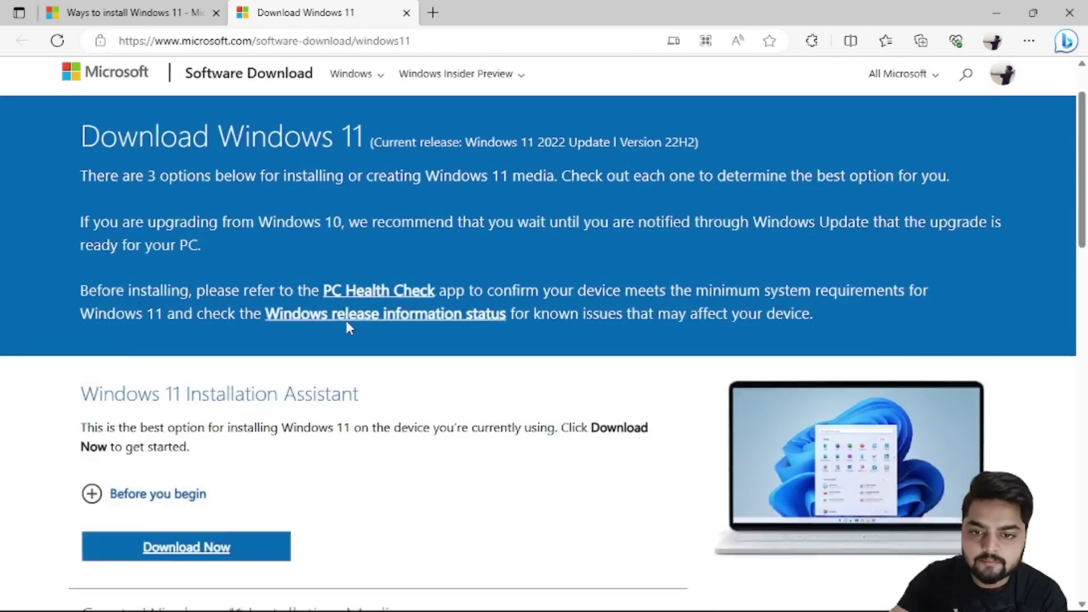
scroll(297, 365, down, 5)
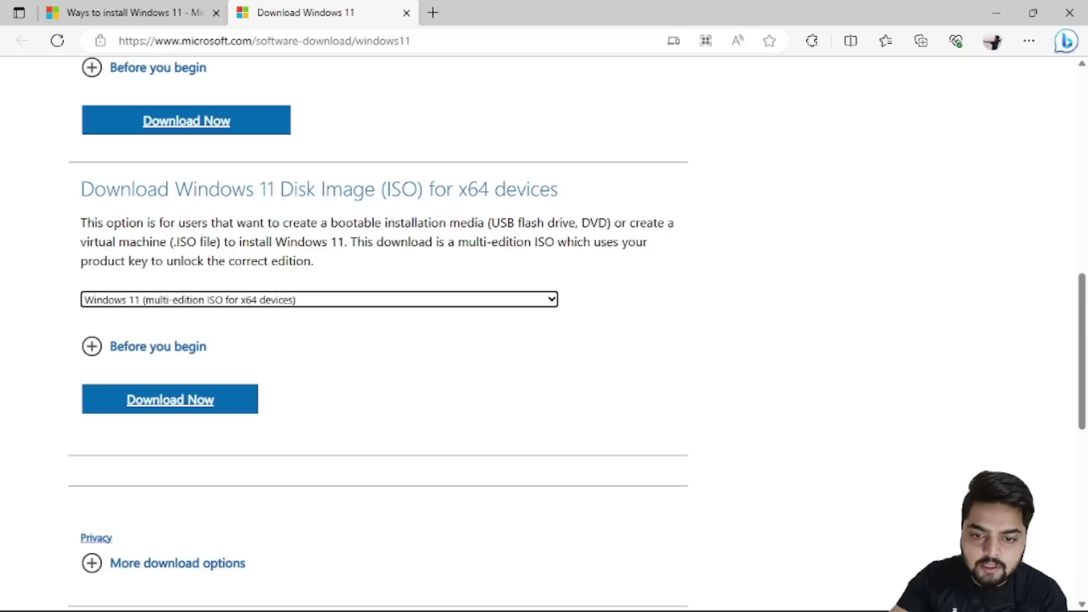
- From the desktop, open This PC's properties to see Windows 11 Home Single Language 22H2
key(super+d)
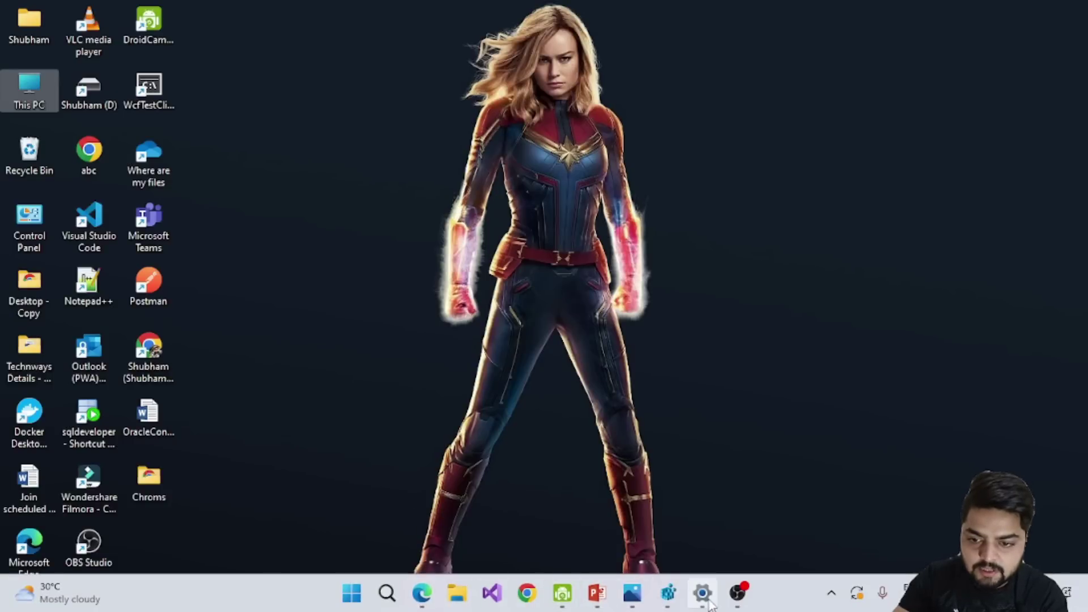
mouse_move(738, 593)
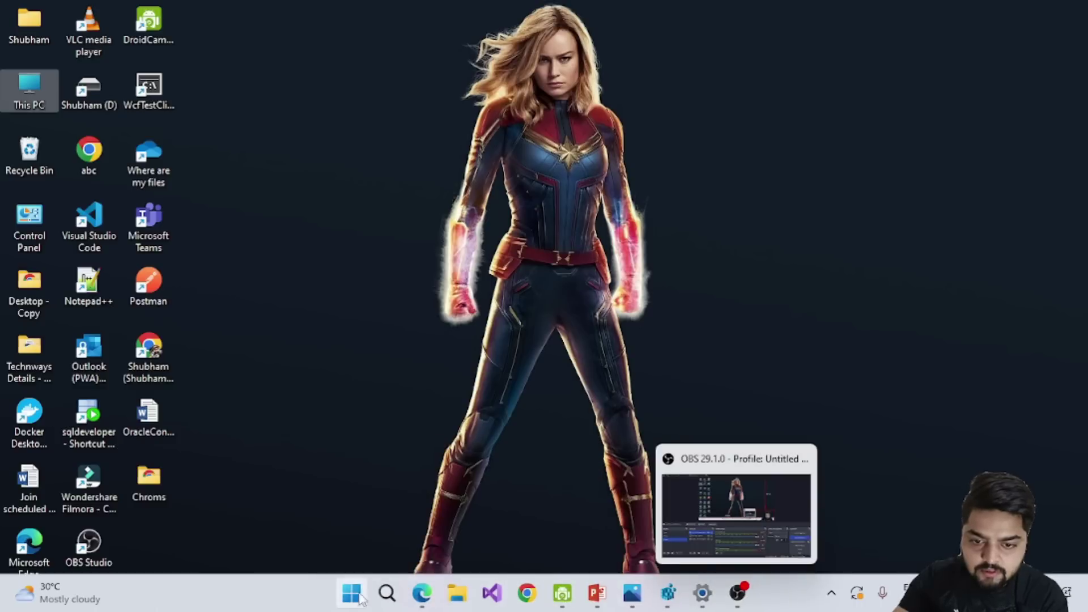
right_click(49, 91)
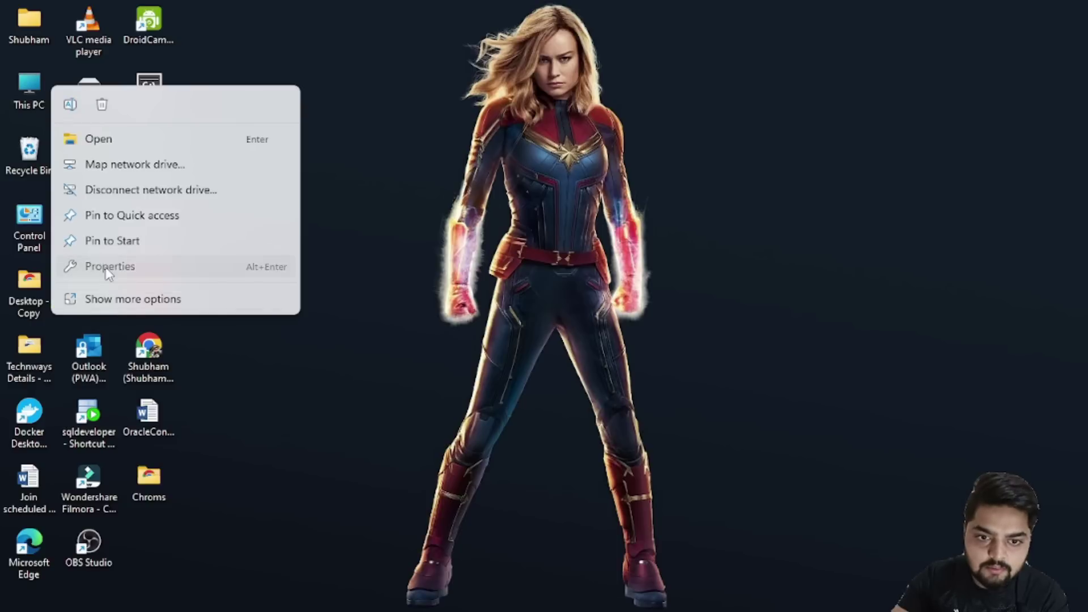
click(103, 265)
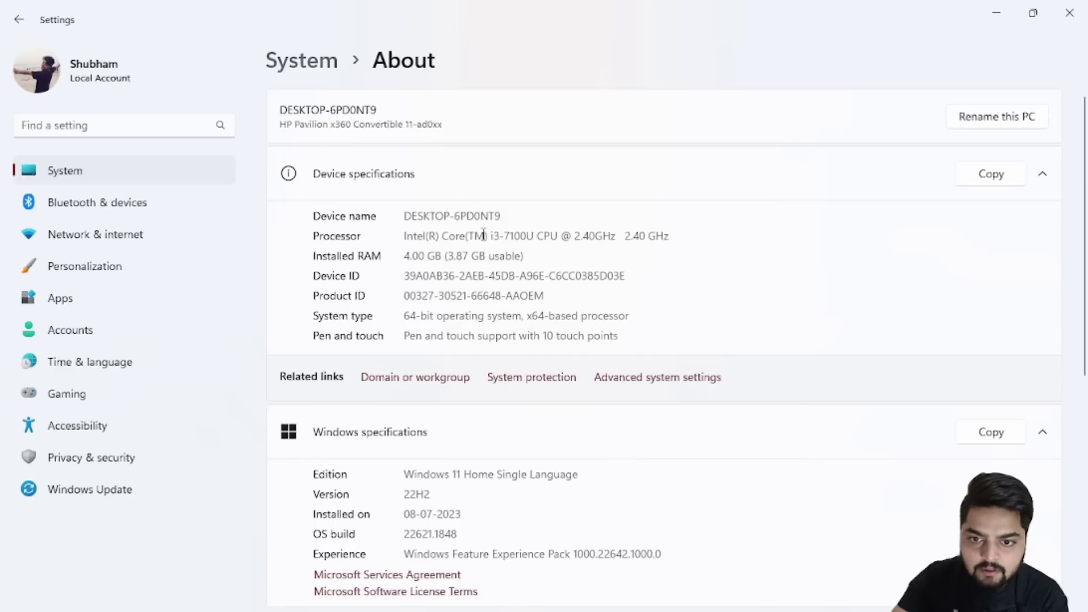
scroll(539, 315, down, 4)
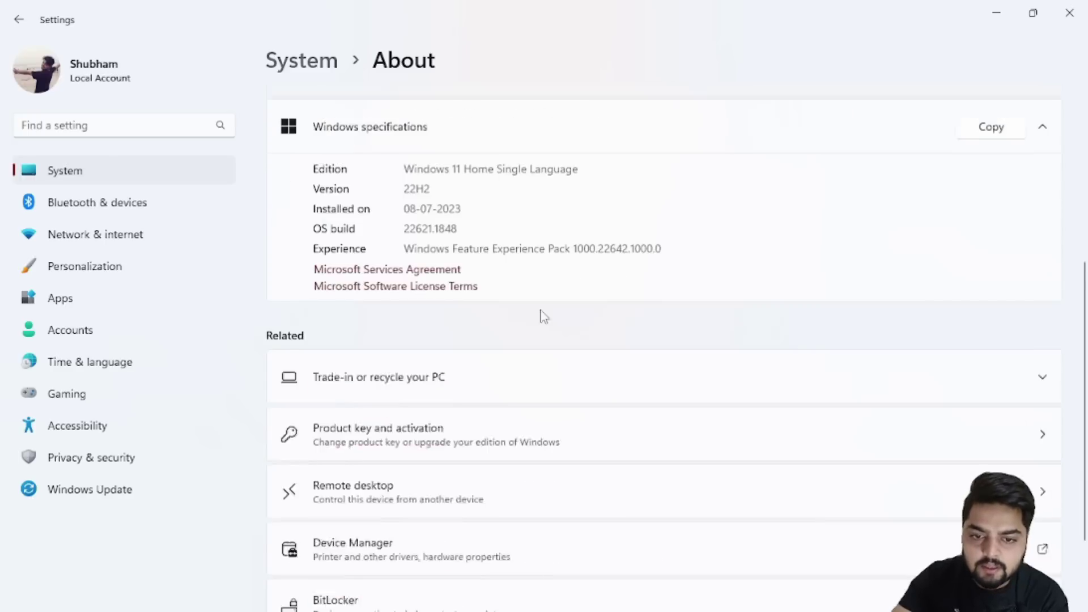
scroll(537, 231, up, 3)
scroll(552, 272, up, 2)
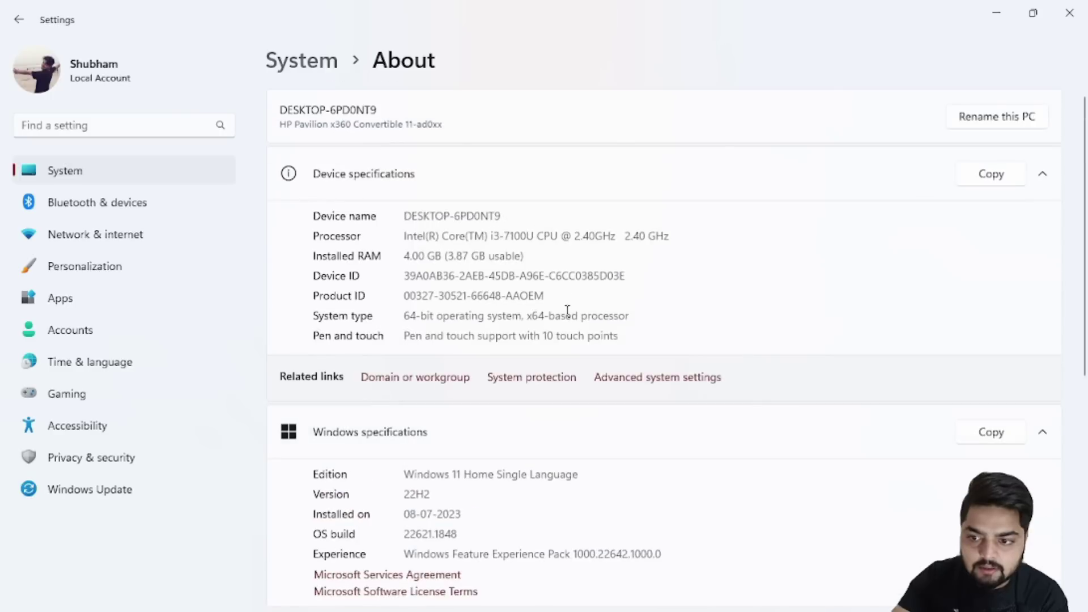
scroll(539, 338, down, 2)
scroll(510, 328, down, 2)
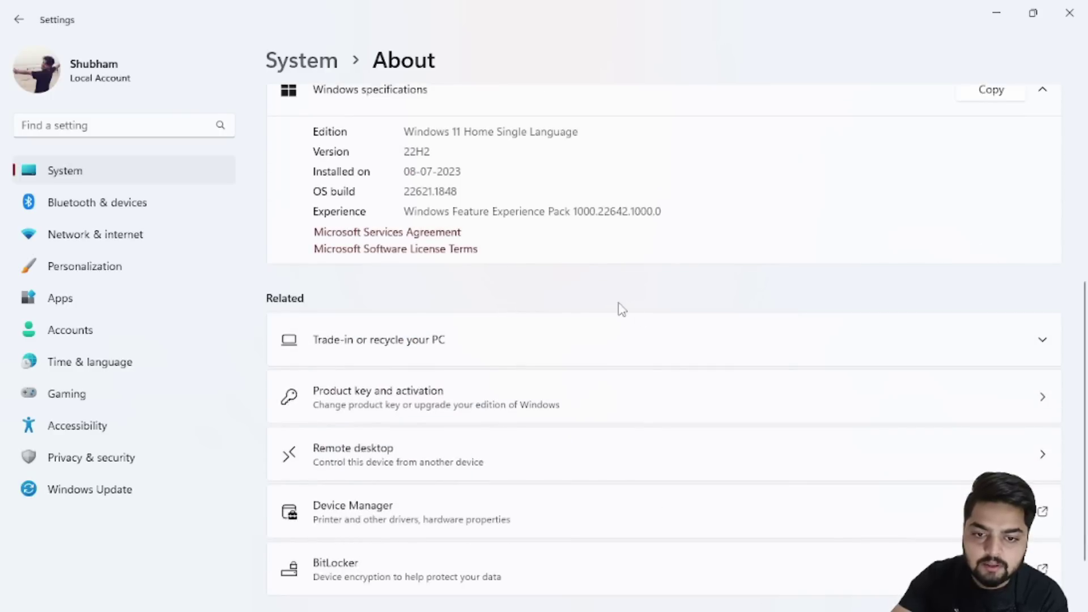
scroll(681, 357, down, 1)
scroll(476, 254, up, 3)
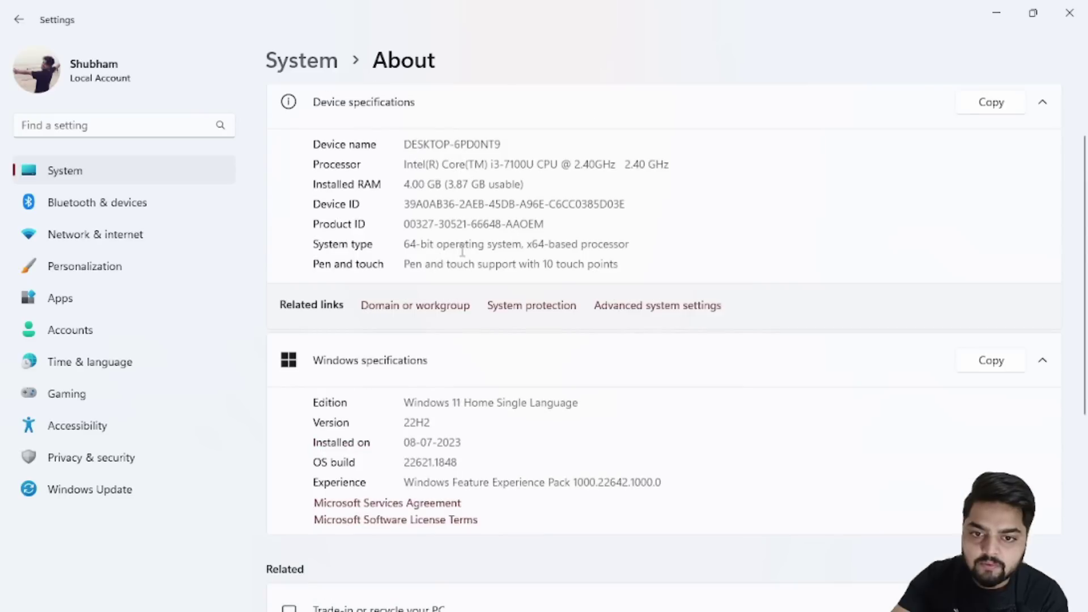